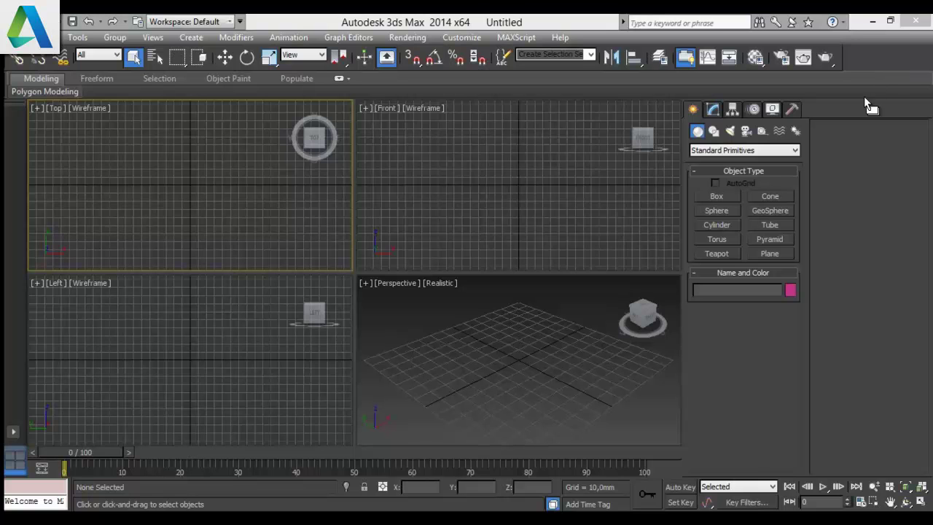
Step: Look through the Hierarchy, Motion, Display and Utilities command panels
left_click(732, 109)
left_click(754, 109)
left_click(772, 110)
left_click(792, 109)
Step: Back on the Create panel, switch the geometry category from Standard Primitives to VRay
left_click(694, 110)
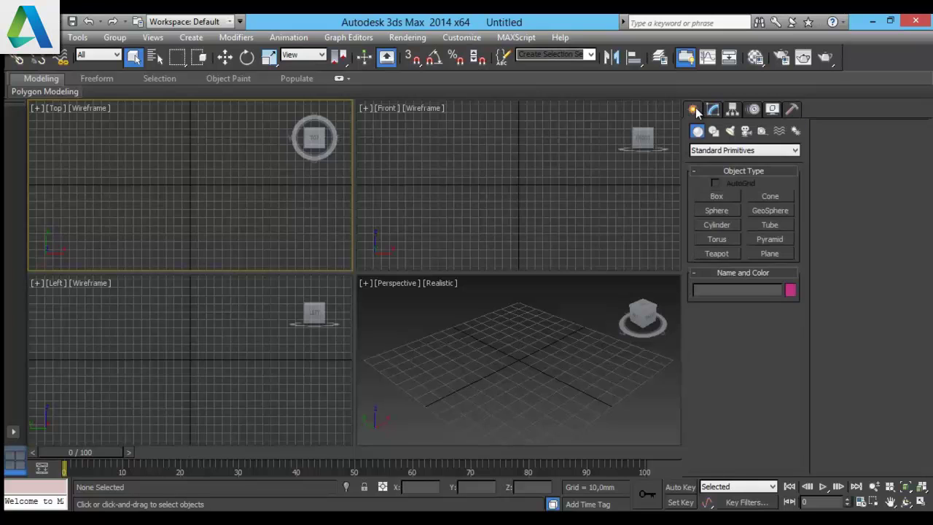
left_click(718, 151)
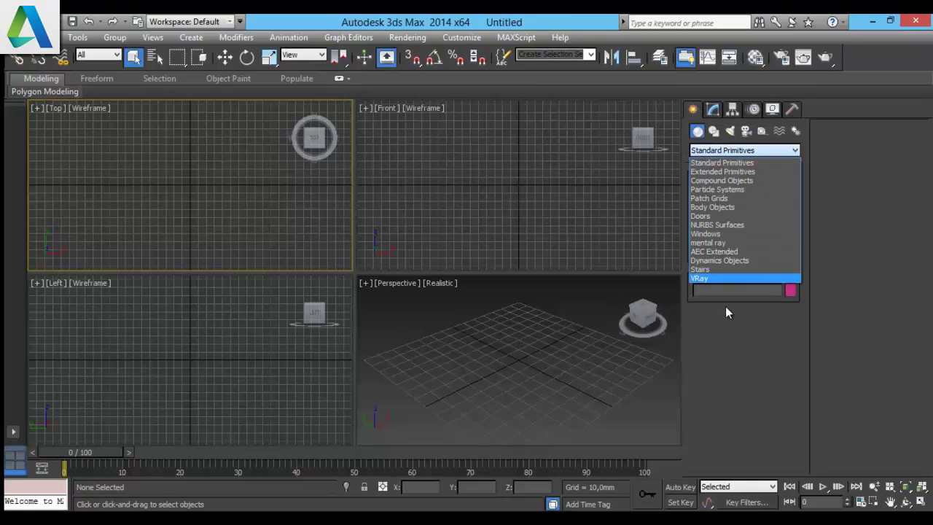
left_click(737, 423)
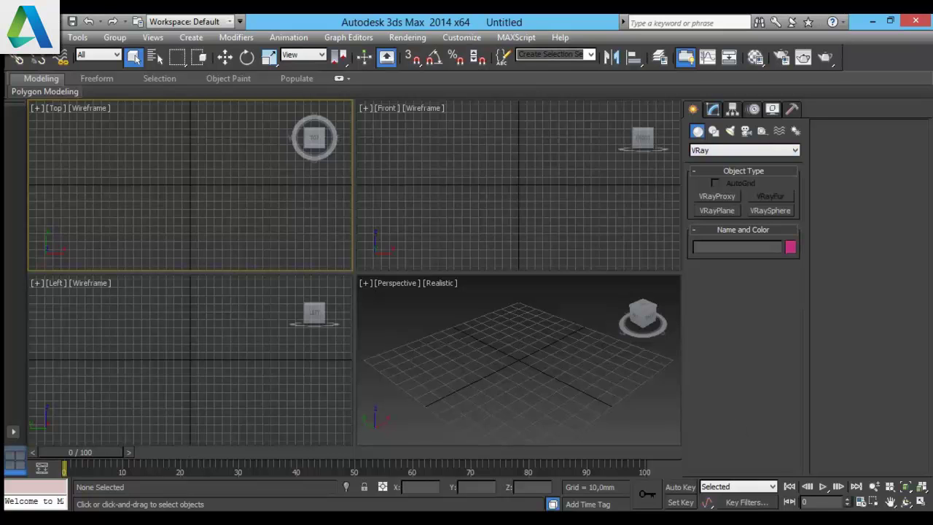
key("alt+f")
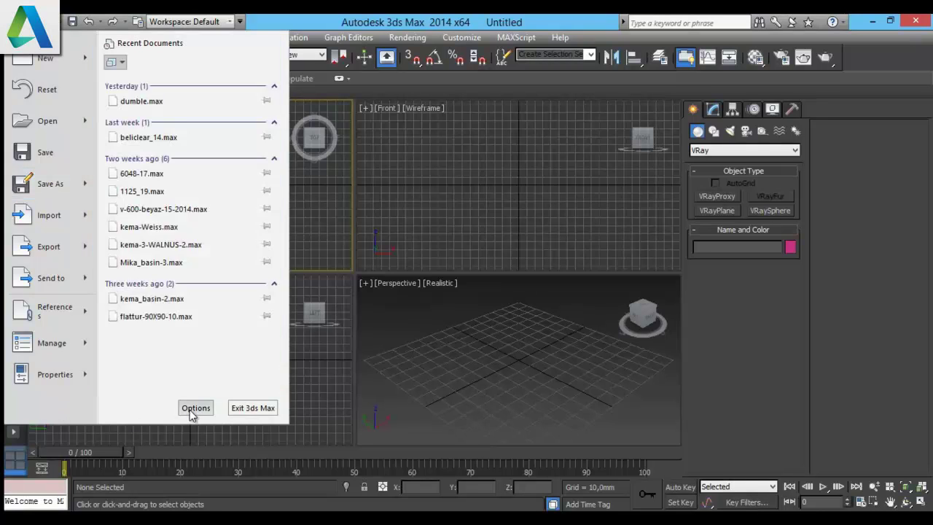
Step: Open Preference Settings from the application menu, move it left, then close it
left_click(195, 407)
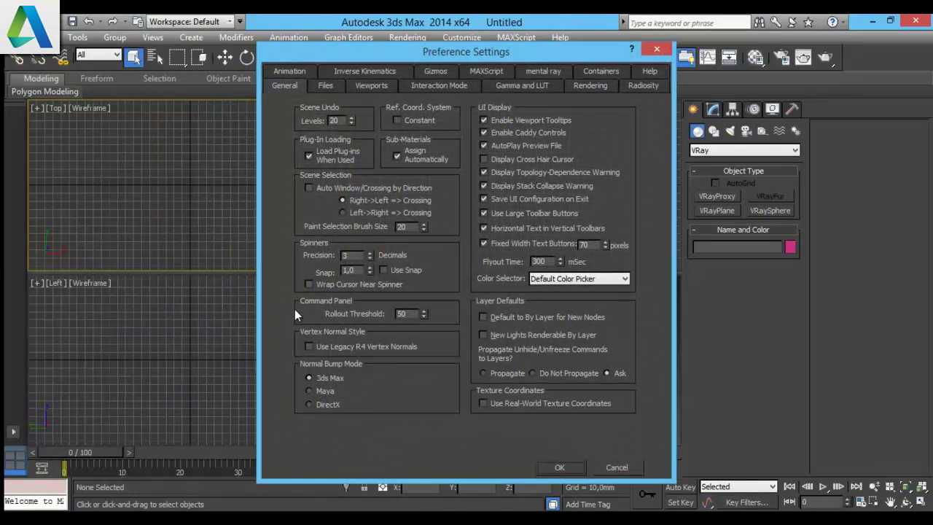
left_click(458, 40)
left_click_drag(510, 54, 283, 113)
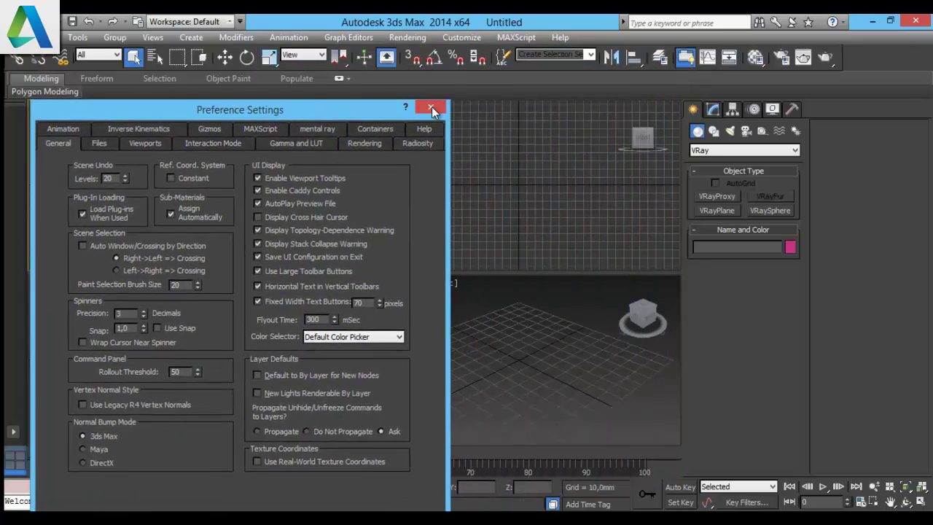
left_click(431, 107)
Step: Reopen Preference Settings from the menu bar and go to the Files tab
left_click(407, 37)
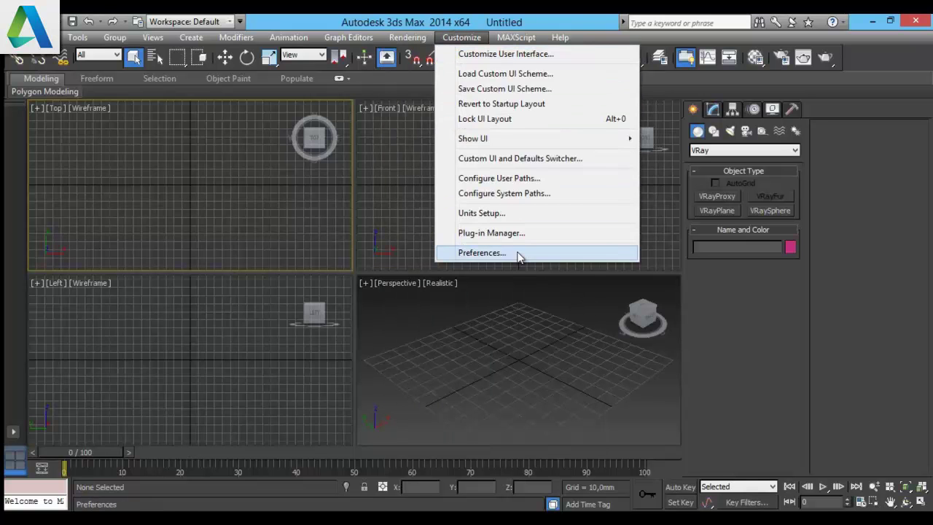
left_click(517, 253)
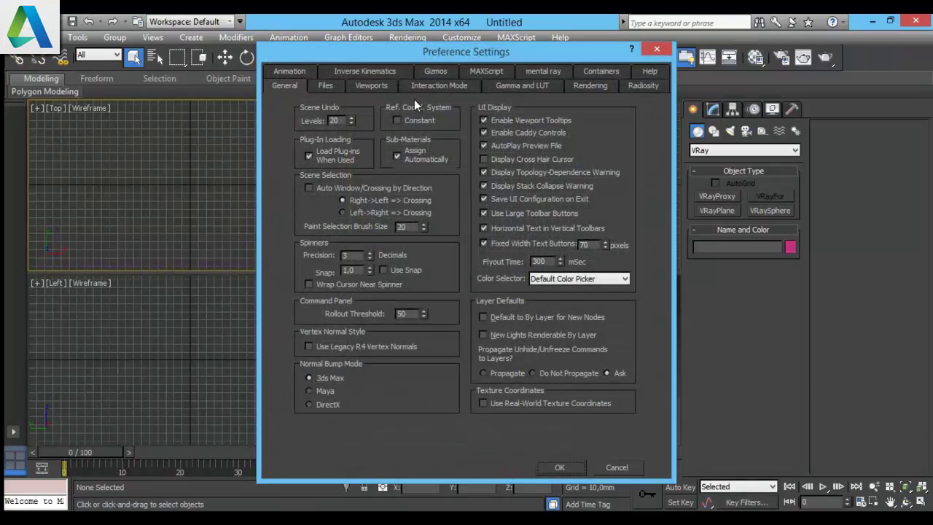
left_click_drag(445, 56, 387, 65)
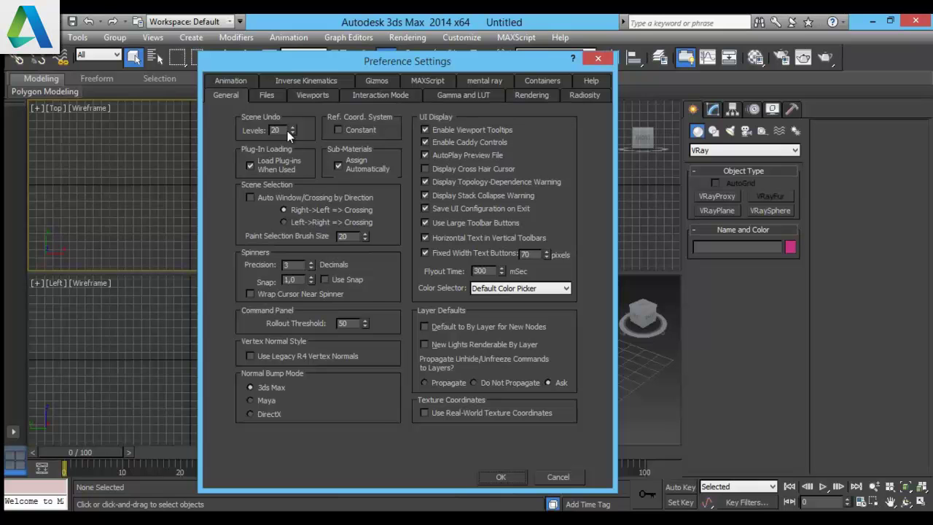
left_click(267, 96)
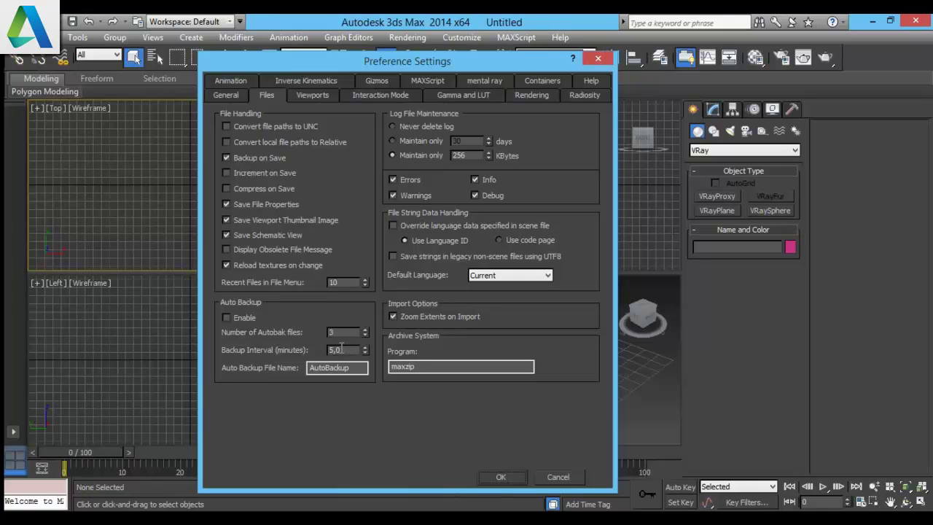
Step: Enable Auto Backup, keeping 3 backup files every 5,0 minutes
left_click(237, 317)
Step: Set the Gamma and LUT display to Autodesk View LUT, then cancel Preference Settings
left_click(465, 99)
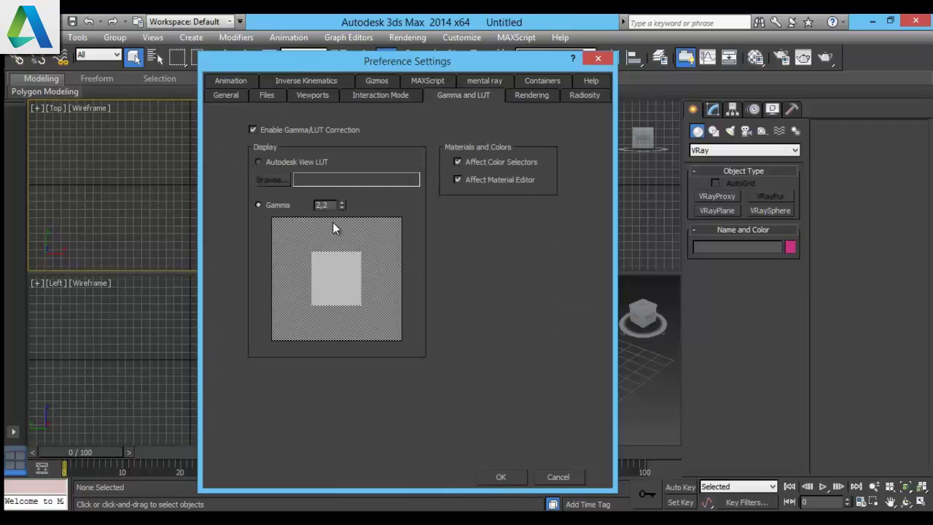
left_click(288, 161)
left_click(556, 478)
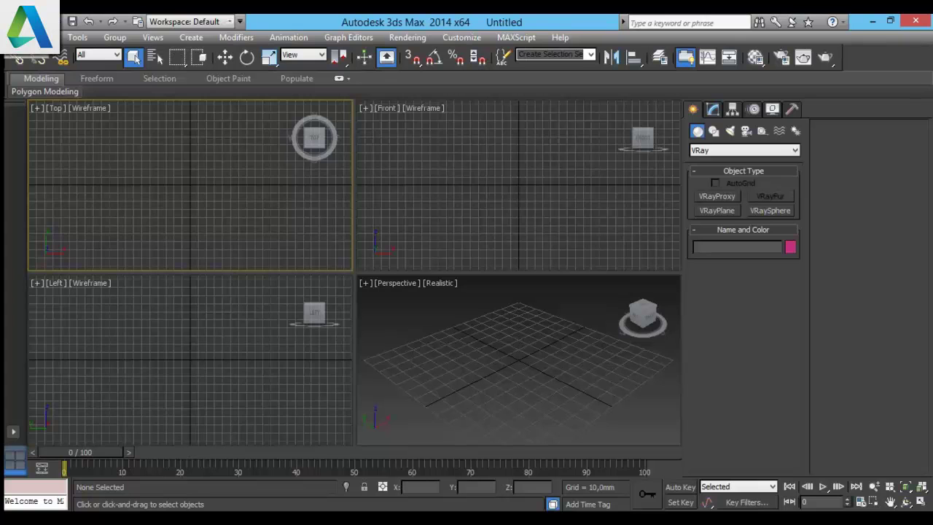
left_click(29, 28)
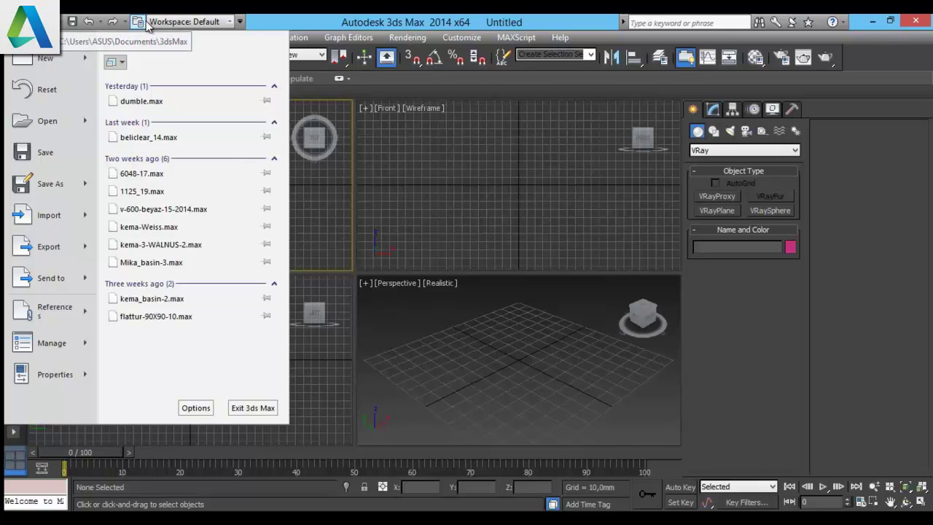
left_click(218, 24)
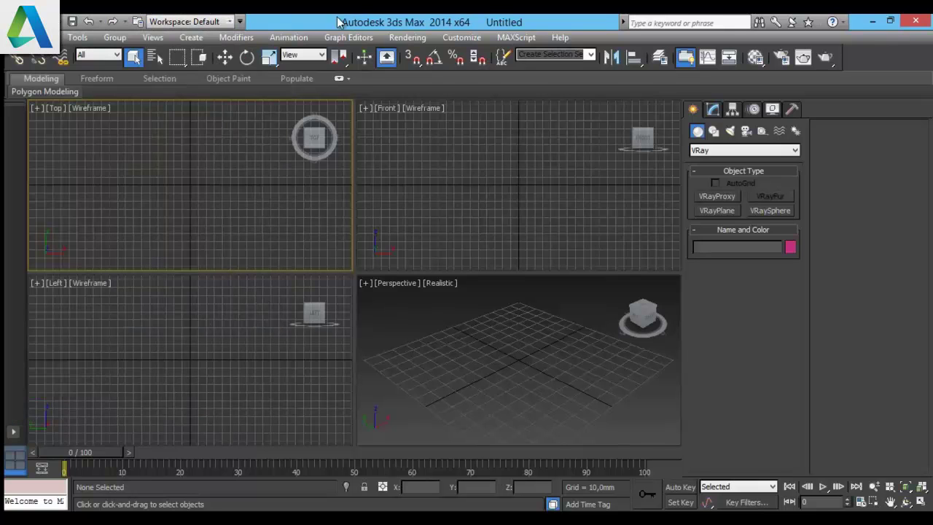
left_click(227, 25)
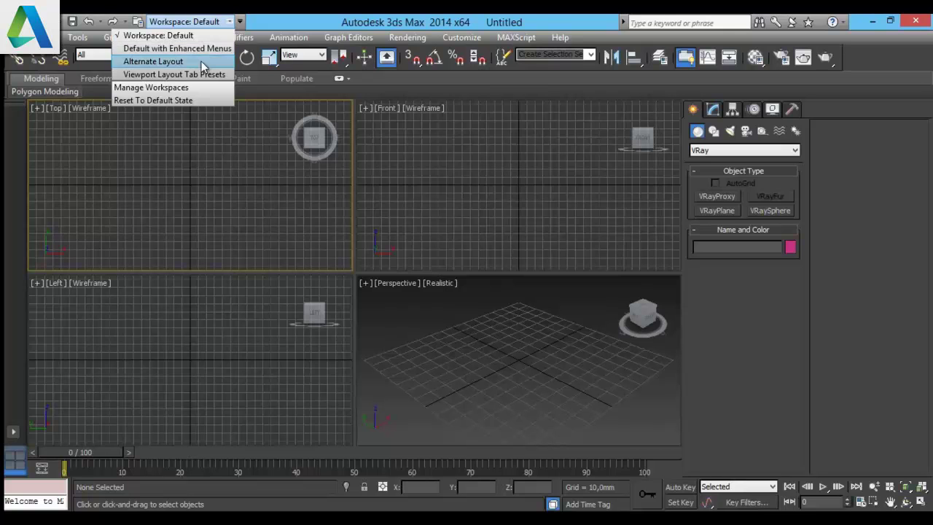
key("Escape")
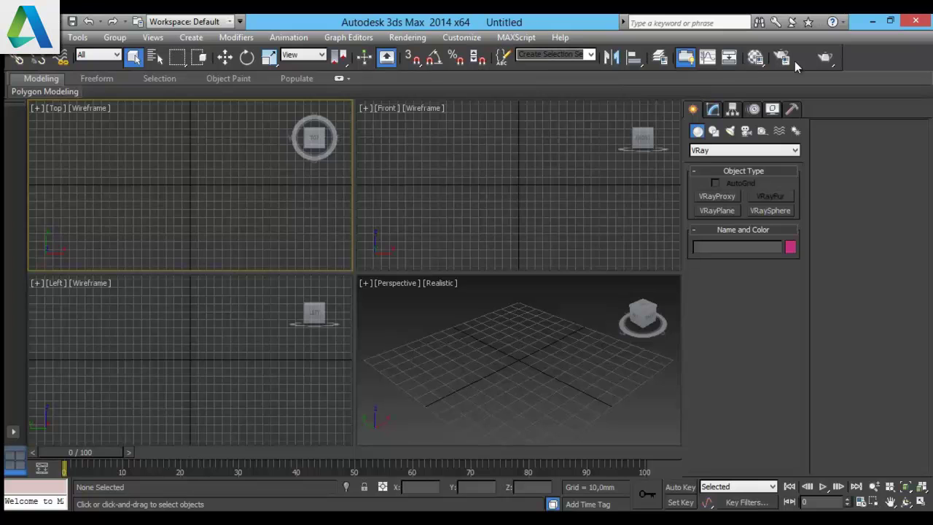
Step: Open the Edit menu to browse its commands
left_click(48, 37)
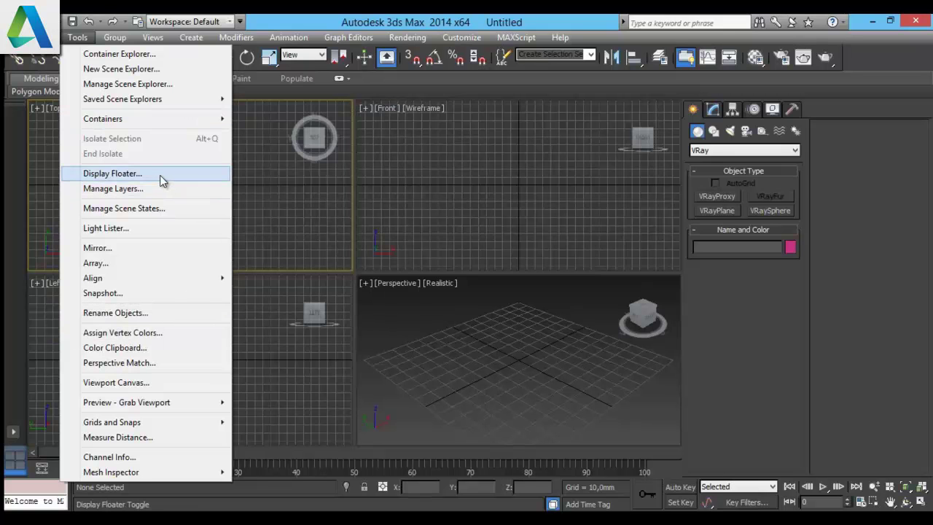
left_click(158, 209)
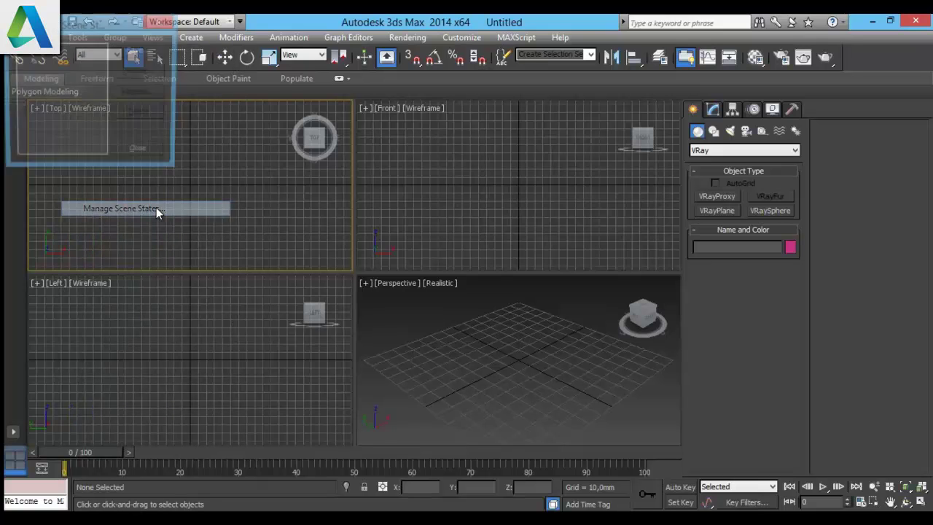
left_click_drag(72, 27, 298, 142)
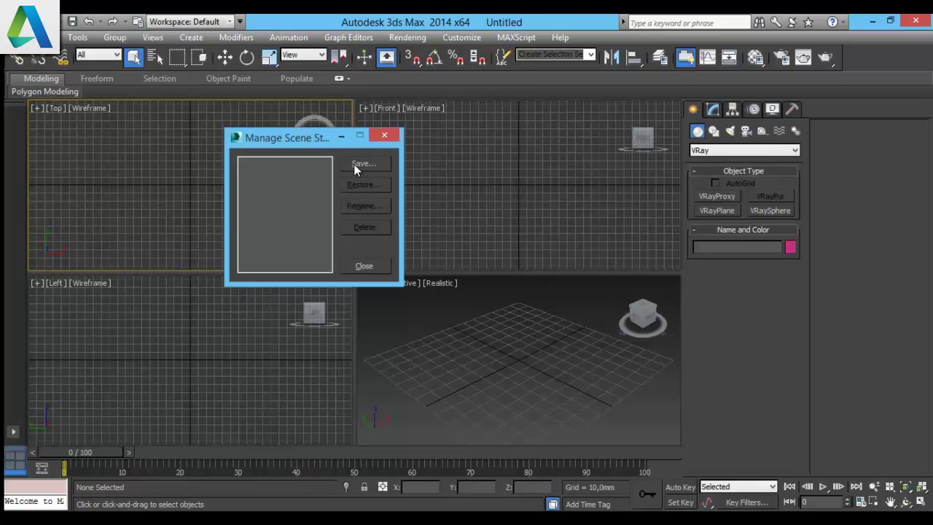
left_click(384, 136)
left_click(43, 37)
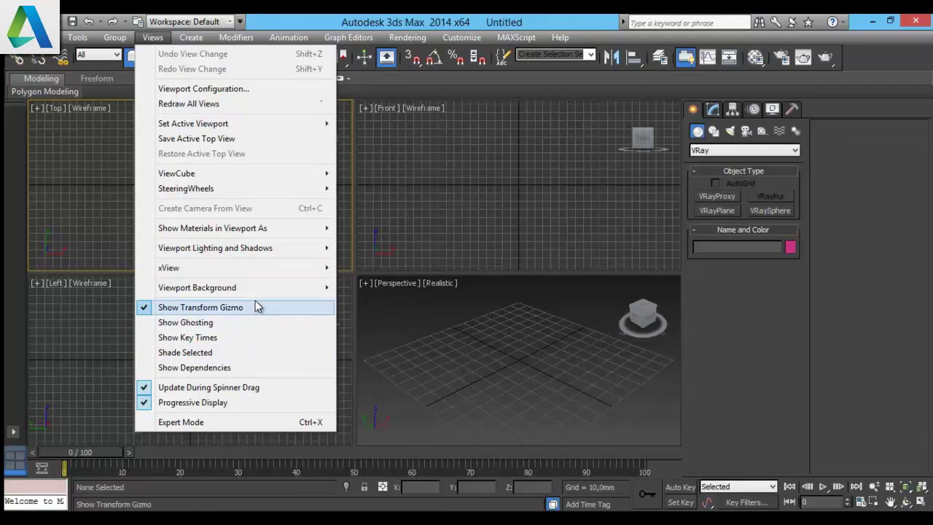
mouse_move(197, 287)
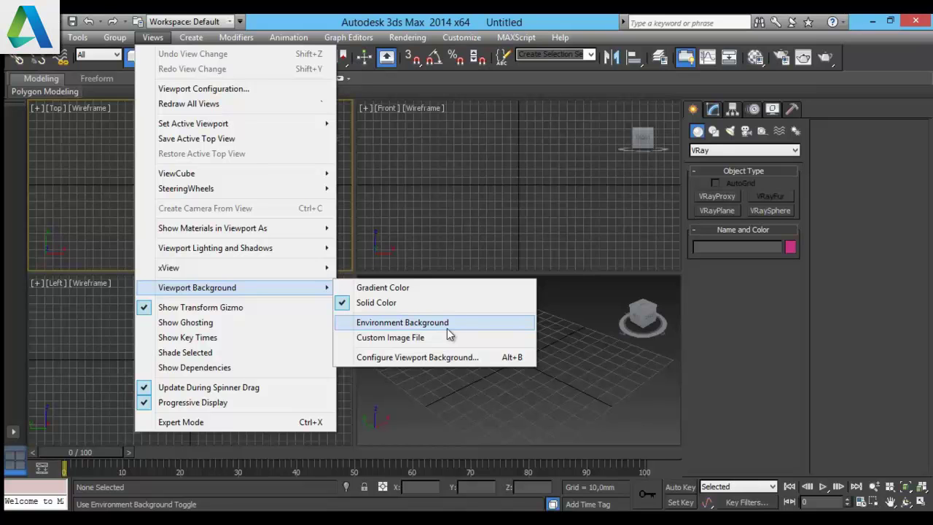
Step: Open the Tools menu with its explorers, layers, mirror and array commands
left_click(87, 37)
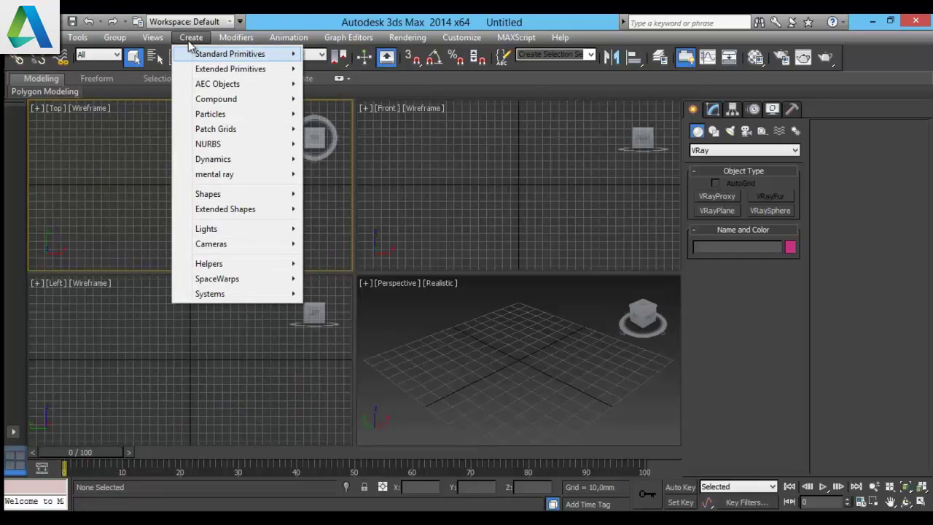
mouse_move(230, 53)
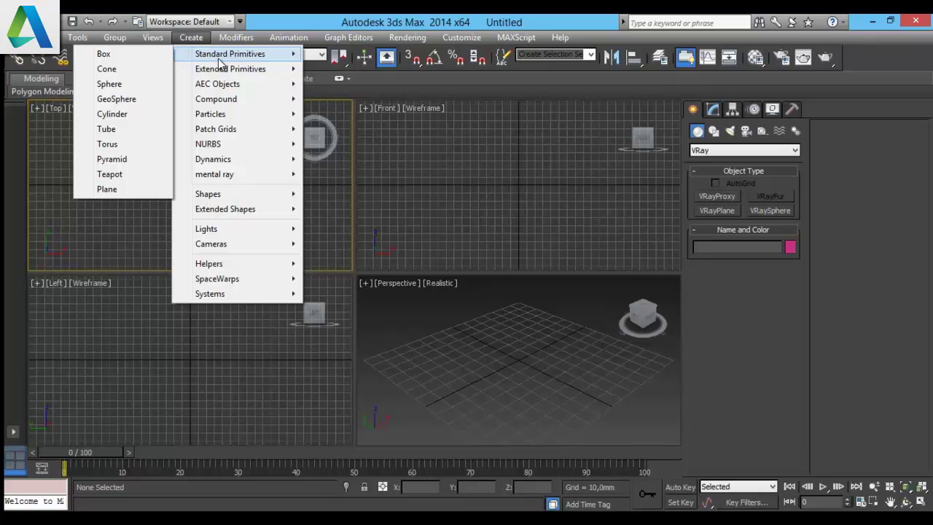
Step: Dismiss the Create menu with Esc and reopen it
key("Escape")
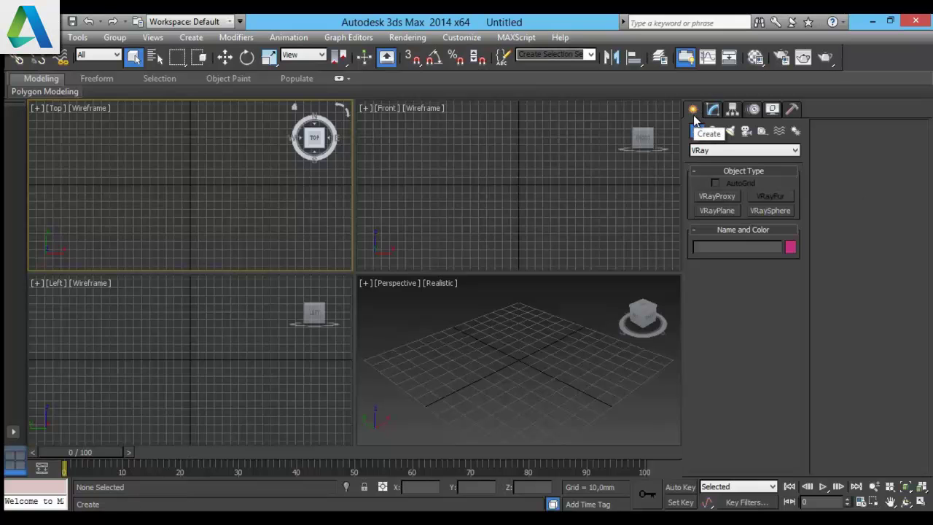
left_click(191, 37)
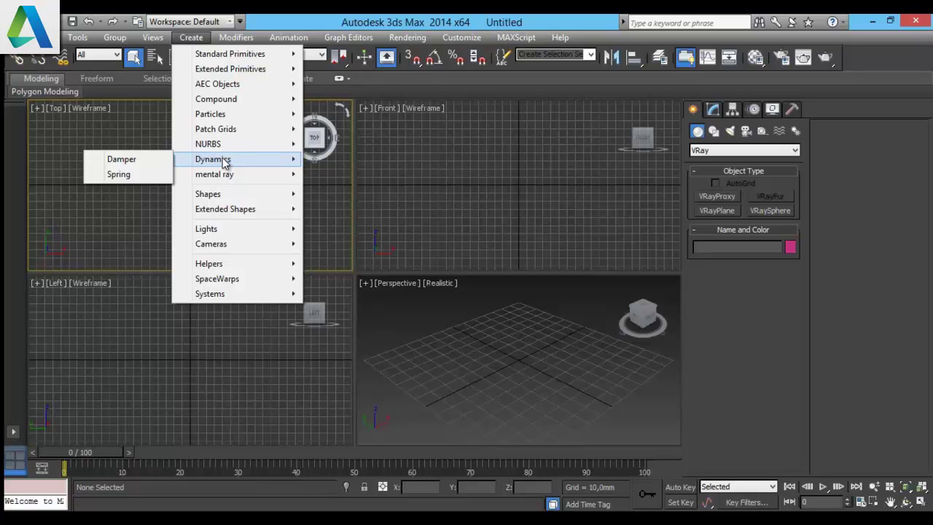
mouse_move(214, 174)
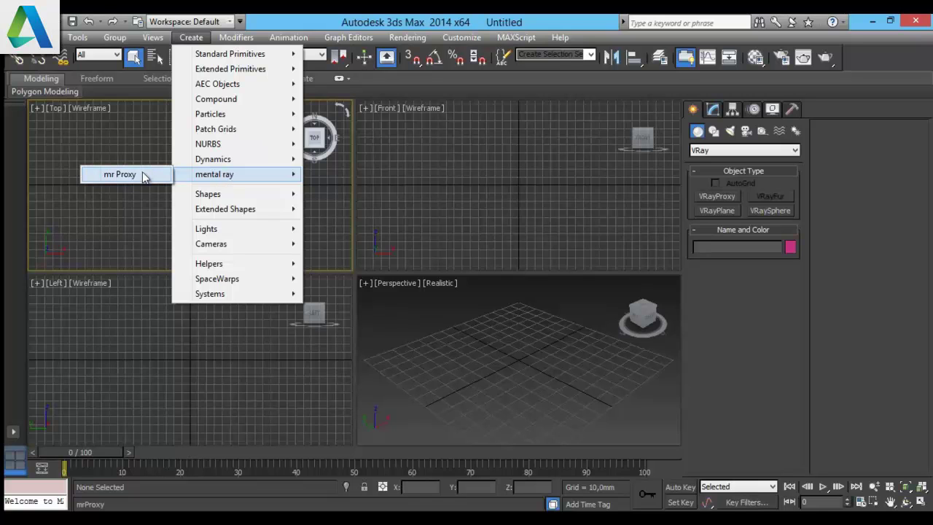
Step: Check the application menu, close it, and reopen Create to view Dynamics' Damper and Spring
left_click(30, 25)
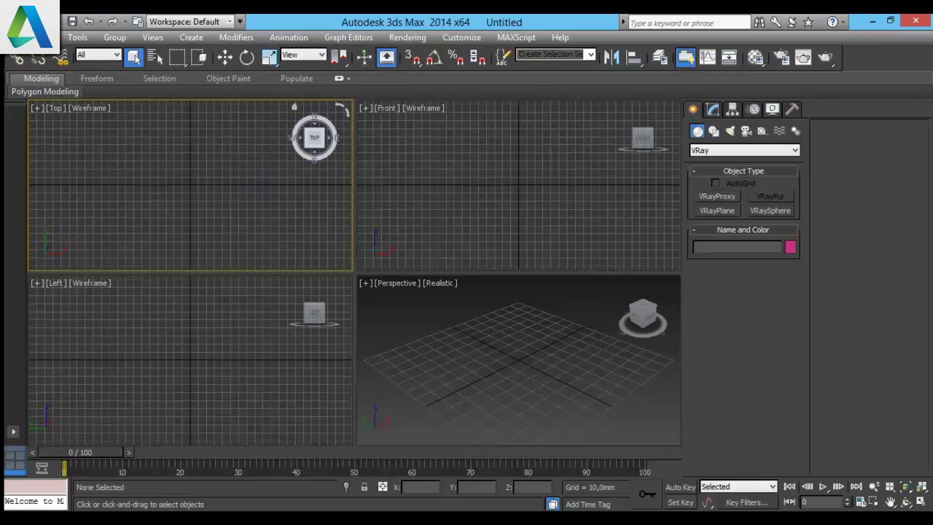
left_click(29, 25)
mouse_move(55, 311)
left_click(433, 21)
left_click(191, 38)
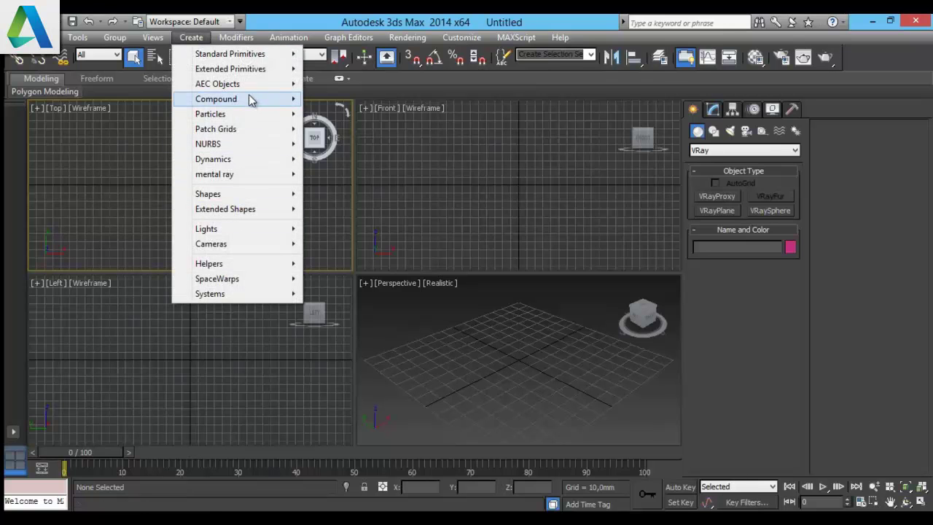
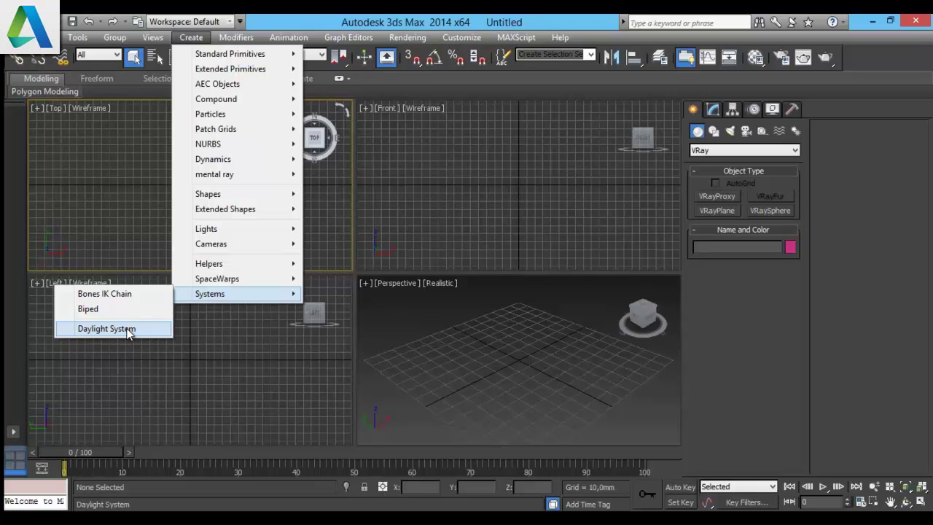
Step: Start a Daylight System from the Create > Systems menu
left_click(128, 329)
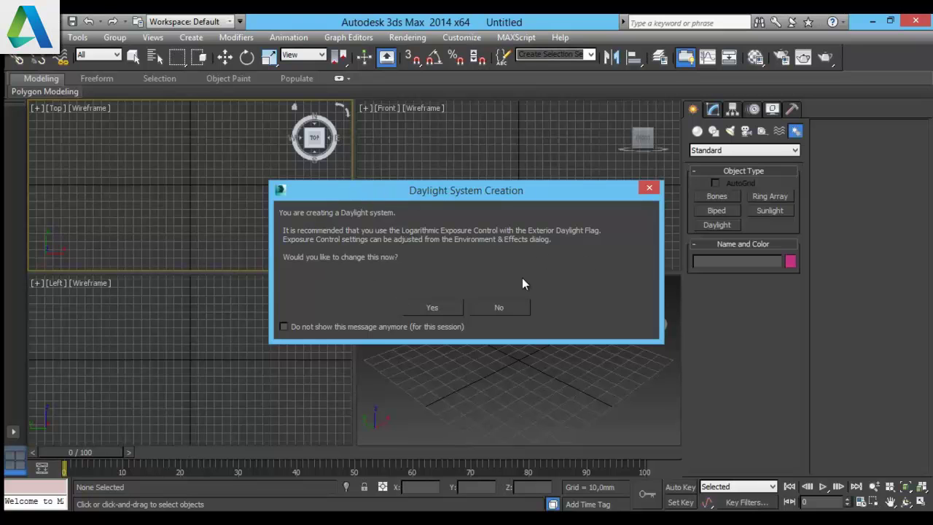
Step: Accept the switch to Logarithmic Exposure Control in the Daylight System Creation prompt
left_click(445, 307)
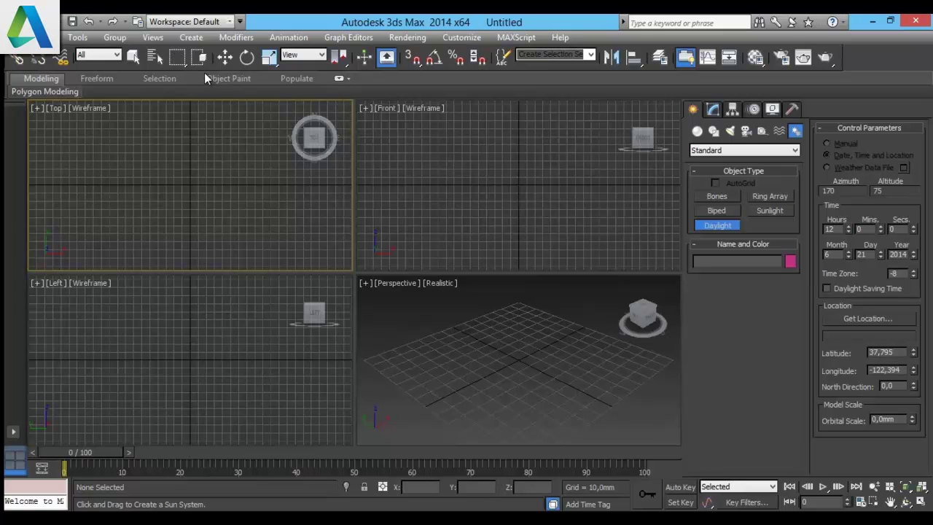
Step: Open the Create menu on the menu bar
left_click(191, 37)
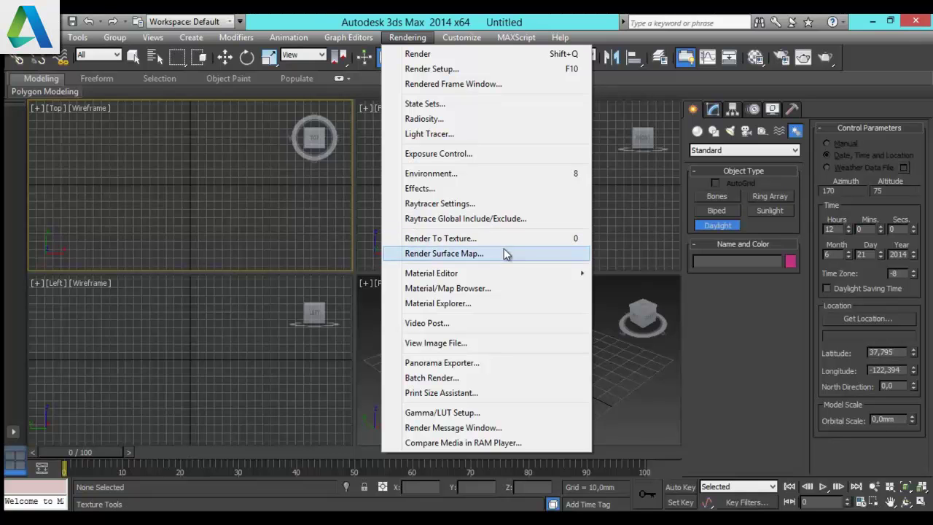
mouse_move(560, 37)
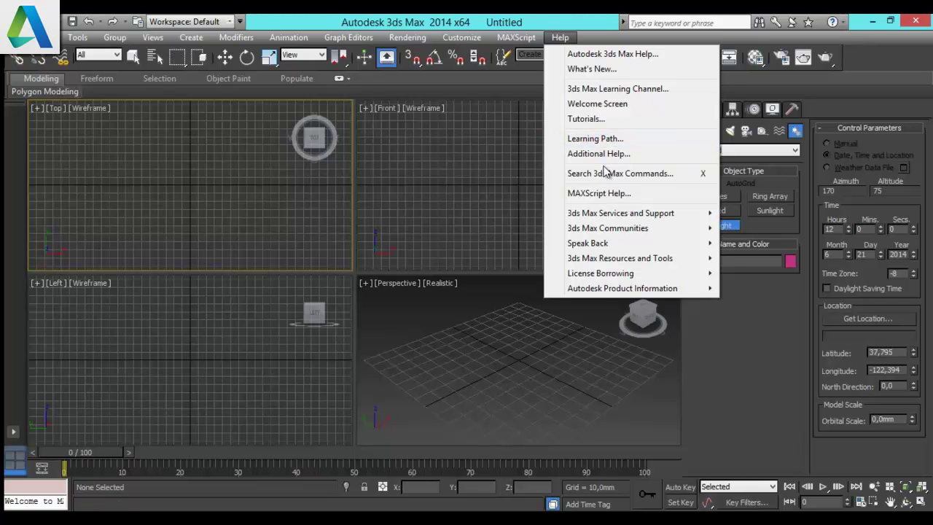
Step: Close the Help menu and reset the scene from the Application menu, confirming with Yes
key("Left")
key("Escape")
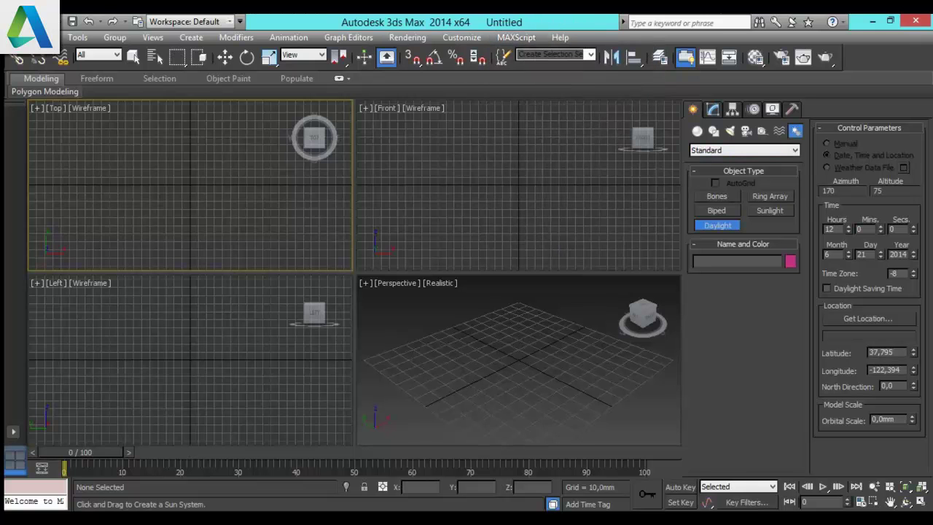
left_click(30, 25)
left_click(33, 95)
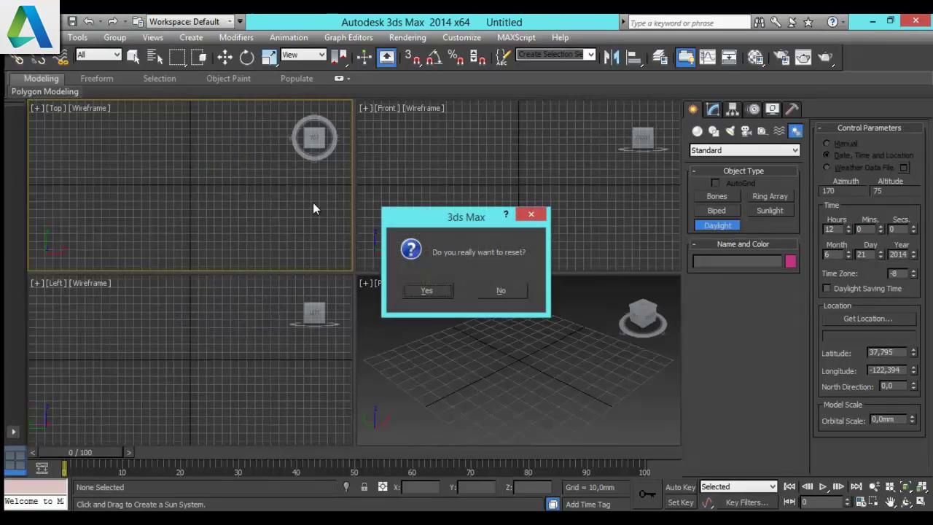
left_click(426, 290)
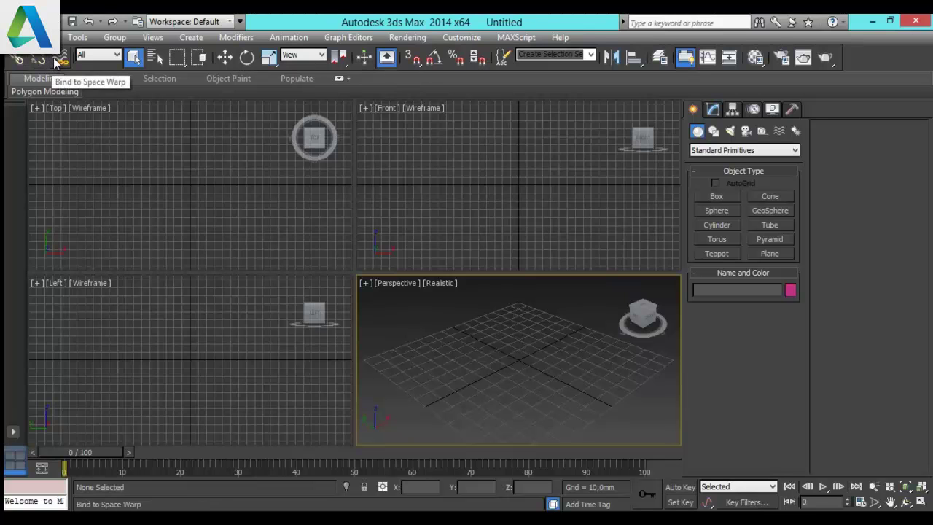
Step: Switch from Bind to Space Warp to Select and Link, then open the Selection Filter list
left_click(57, 60)
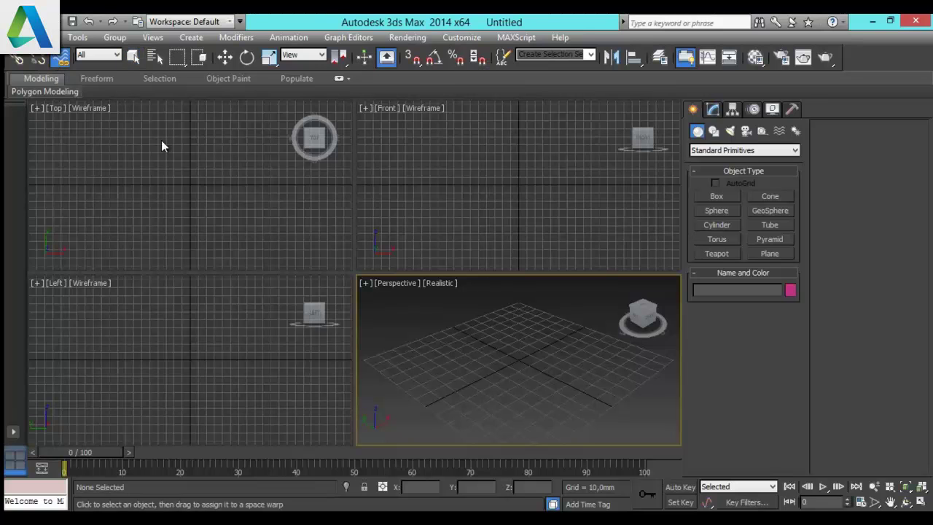
left_click(20, 60)
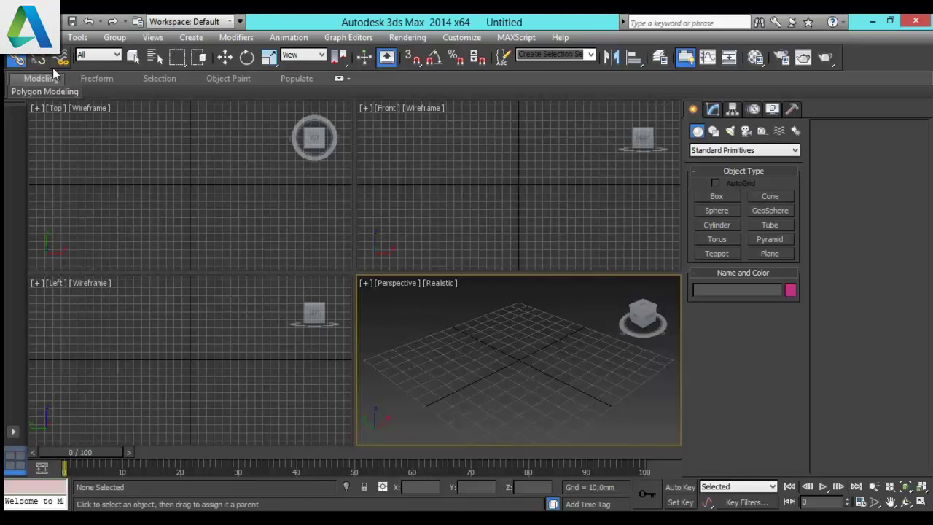
left_click(91, 58)
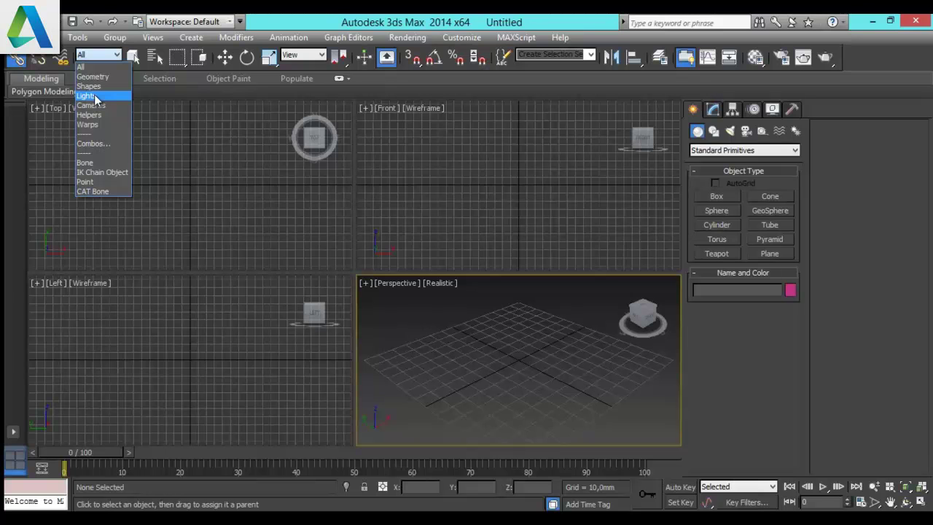
Step: Set the Selection Filter to Lights, reopen the list, and close it keeping Lights
left_click(96, 97)
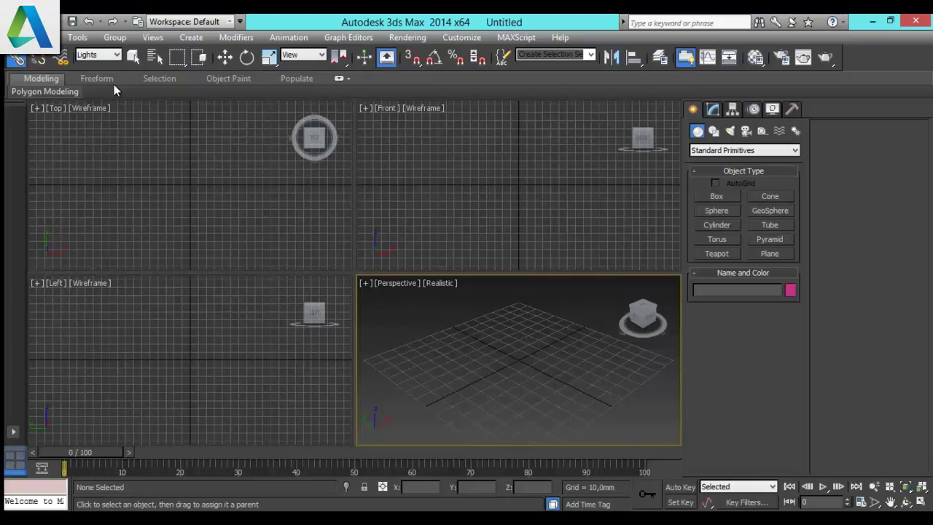
left_click(106, 54)
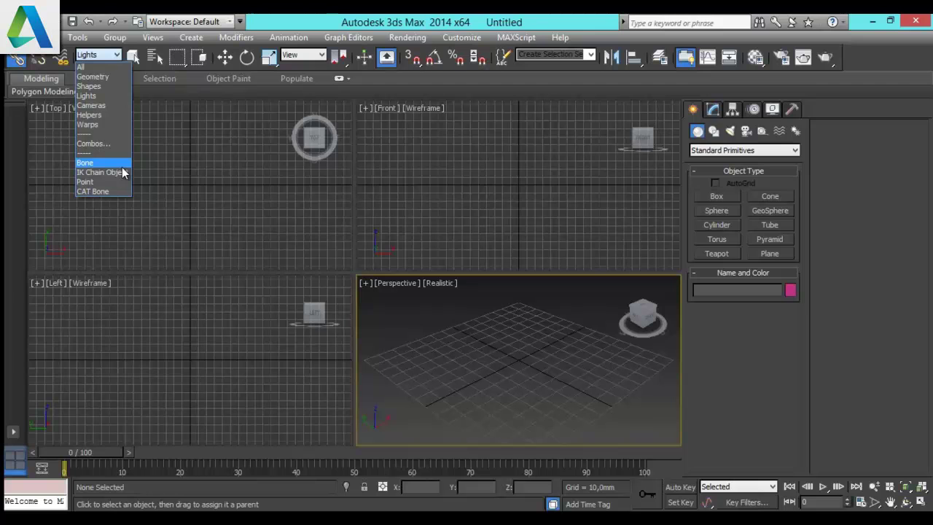
left_click(295, 22)
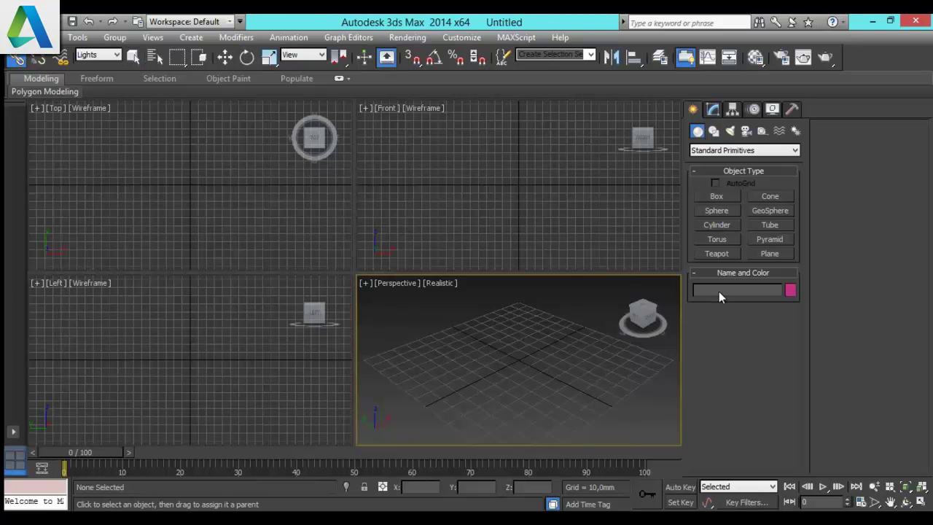
Step: Create Box001 by dragging its base and height in the Front viewport, then move it
left_click(716, 196)
mouse_move(451, 142)
left_mouse_down()
mouse_move(514, 211)
mouse_move(504, 191)
left_mouse_up()
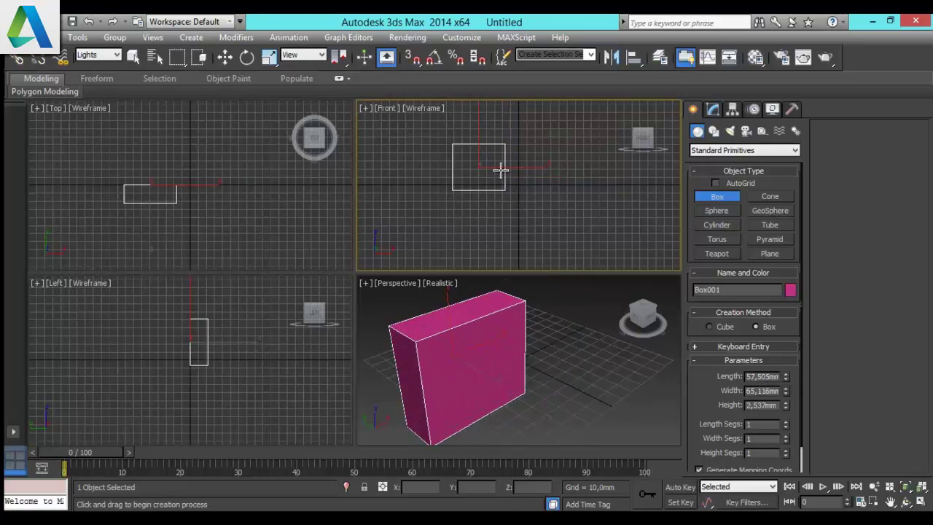
left_click(500, 162)
left_click(225, 57)
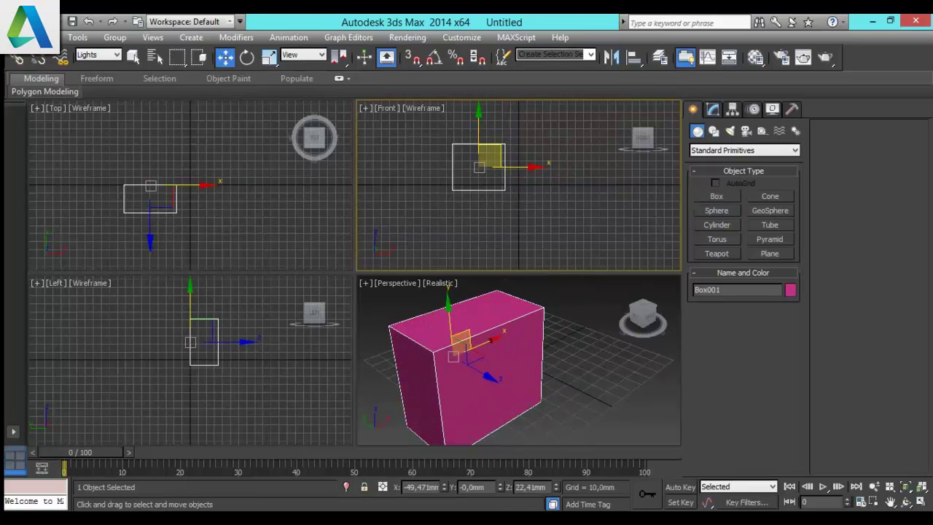
left_click(493, 346)
left_click_drag(493, 346, 578, 383)
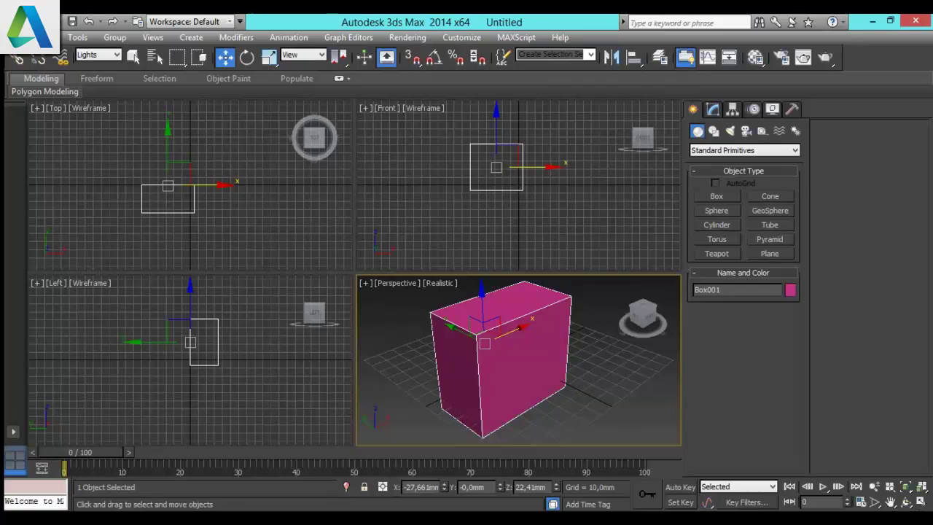
Step: Maximize the Perspective view with Alt+W, orbit around the box, and try region-selecting it
key("alt+w")
left_click(566, 290)
scroll(558, 290, "down", 3)
mouse_move(554, 289)
middle_mouse_down("alt")
mouse_move(462, 252)
mouse_move(412, 296)
middle_mouse_up("alt")
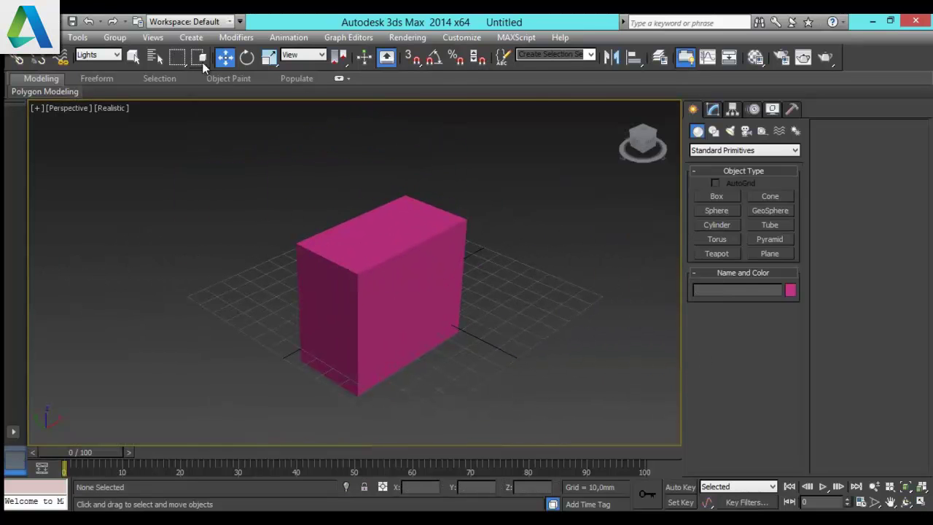
left_click_drag(515, 332, 394, 316)
key("x")
key("Escape")
left_click_drag(399, 318, 346, 267)
left_click(135, 58)
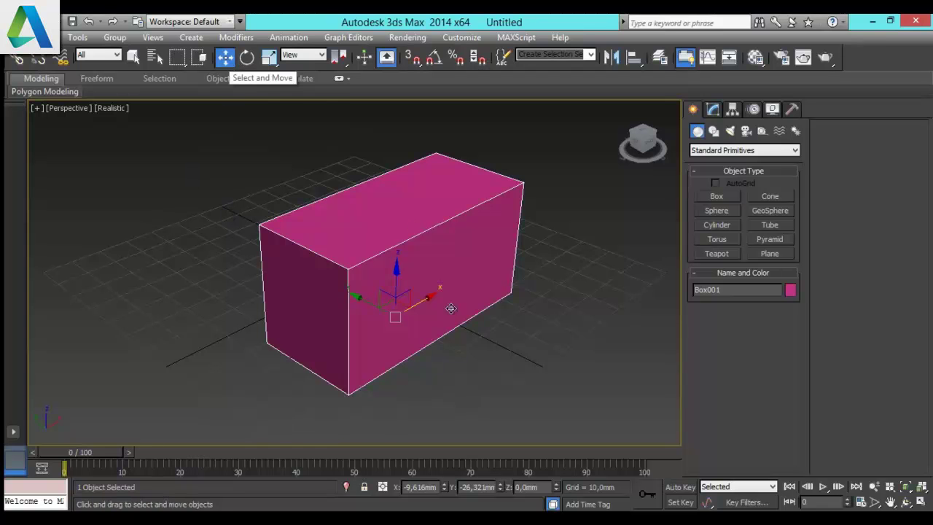
Step: Nudge Box001 slightly across the grid, then clear and reselect it with Select Object
mouse_move(366, 306)
left_mouse_down()
mouse_move(393, 277)
mouse_move(431, 298)
mouse_move(387, 308)
left_mouse_up()
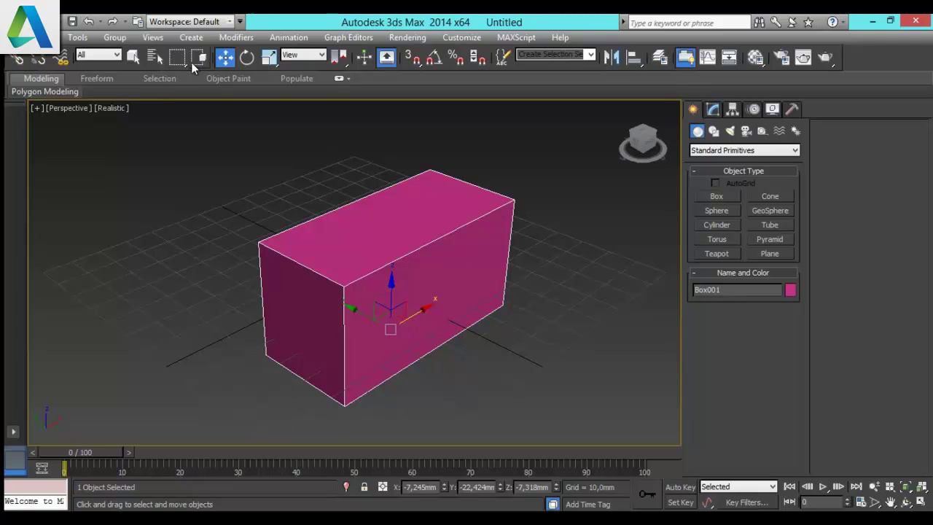
left_click(135, 58)
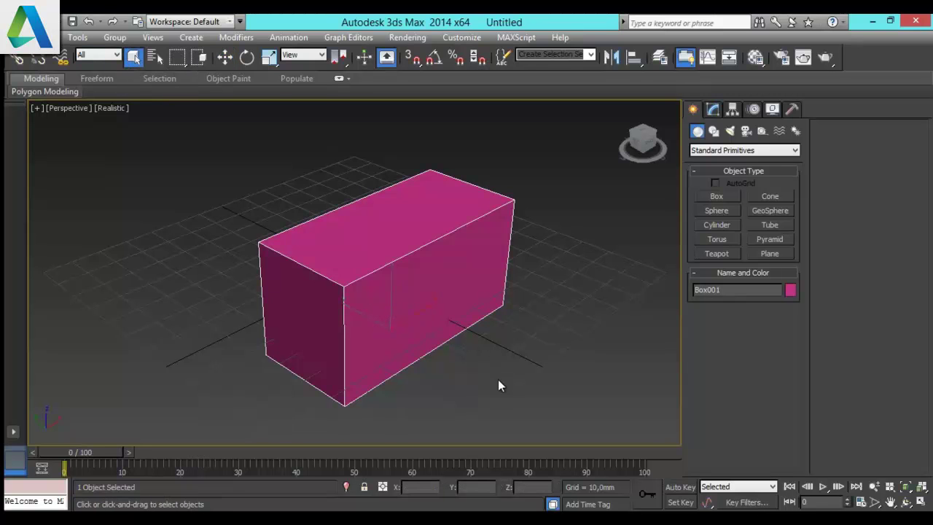
left_click(517, 371)
left_click_drag(237, 257, 236, 256)
Step: Return to move mode, deselect the box, and open Select From Scene
key("w")
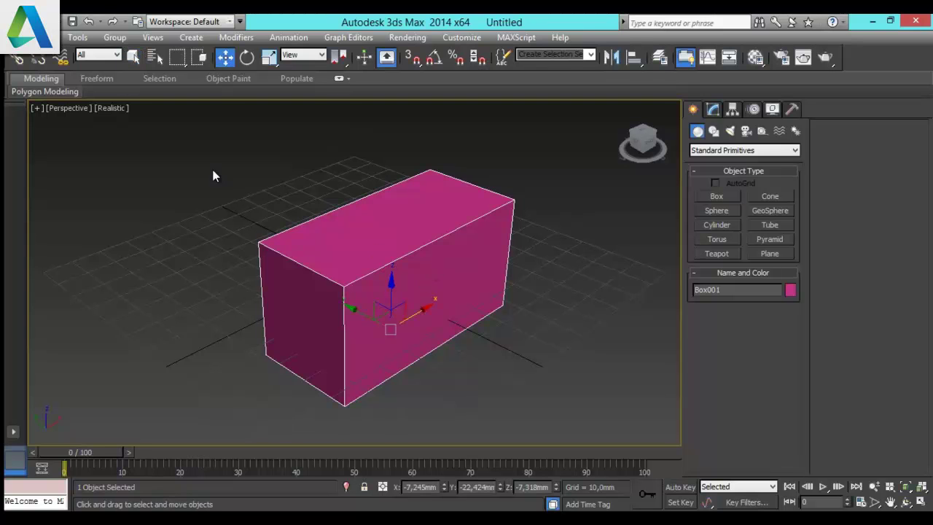
left_click(203, 159)
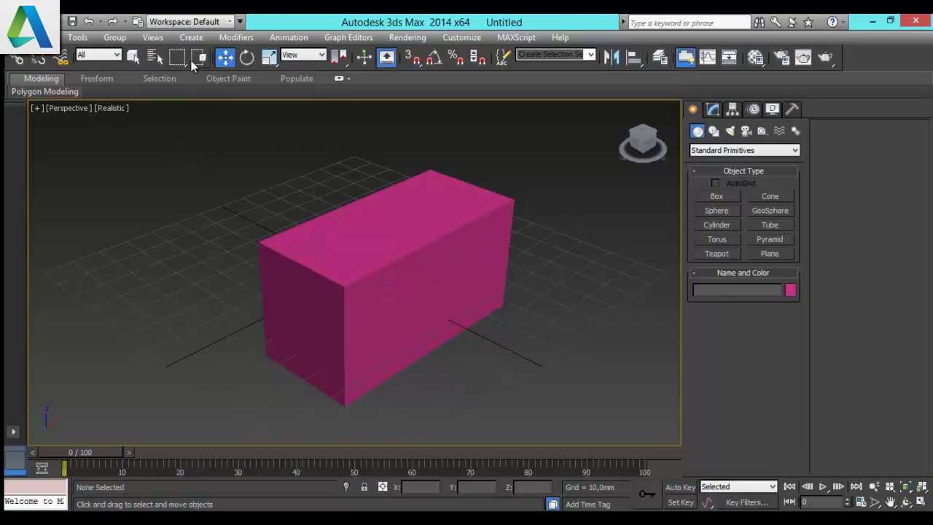
left_click(153, 58)
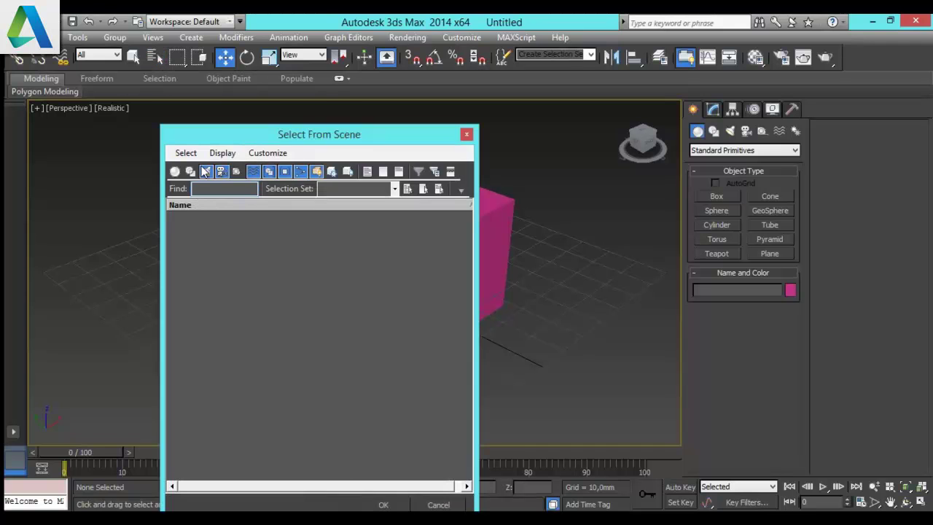
Step: Drag the Select From Scene dialog aside and pick Box001 in its list
mouse_move(245, 138)
left_mouse_down()
mouse_move(570, 40)
mouse_move(611, 39)
left_mouse_up()
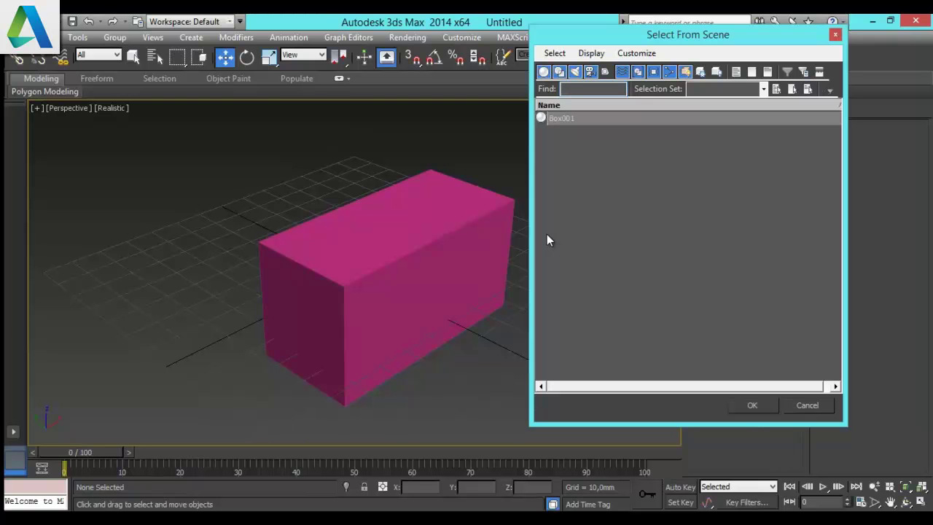
left_click(630, 217)
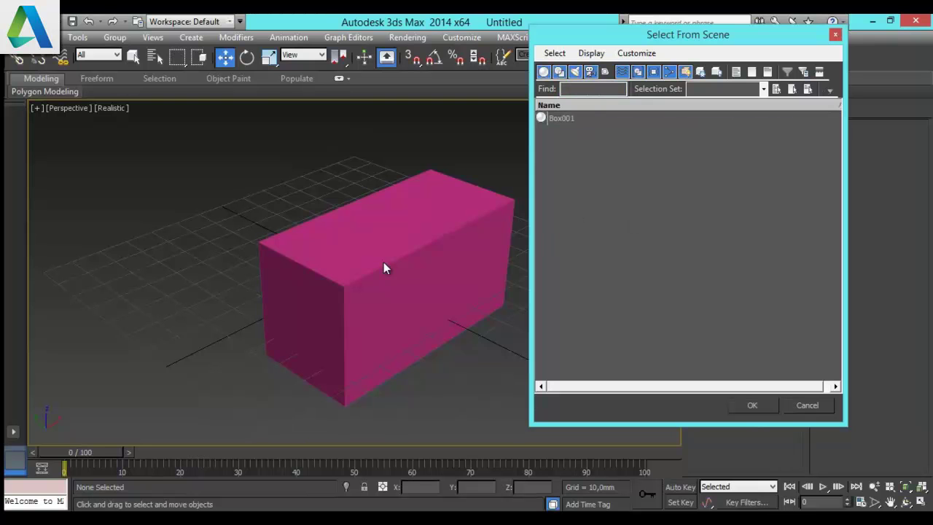
left_click(557, 119)
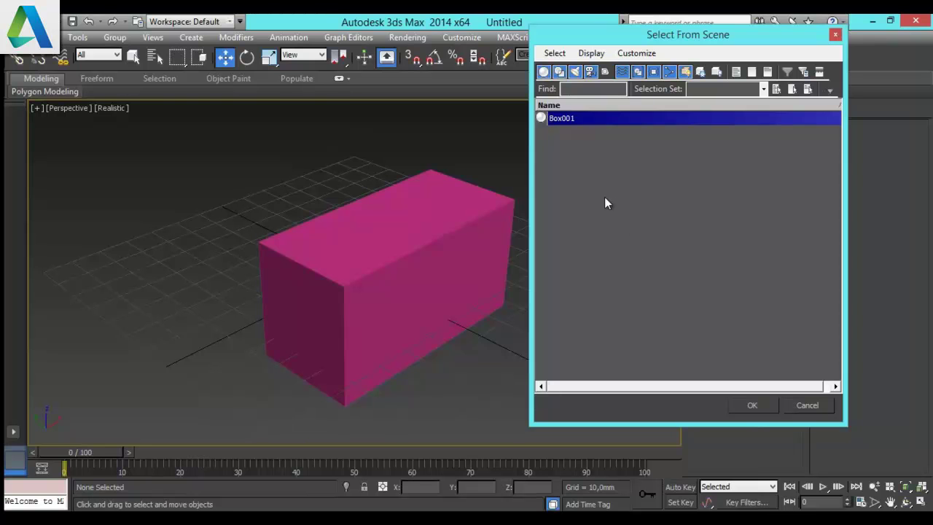
left_click(590, 222)
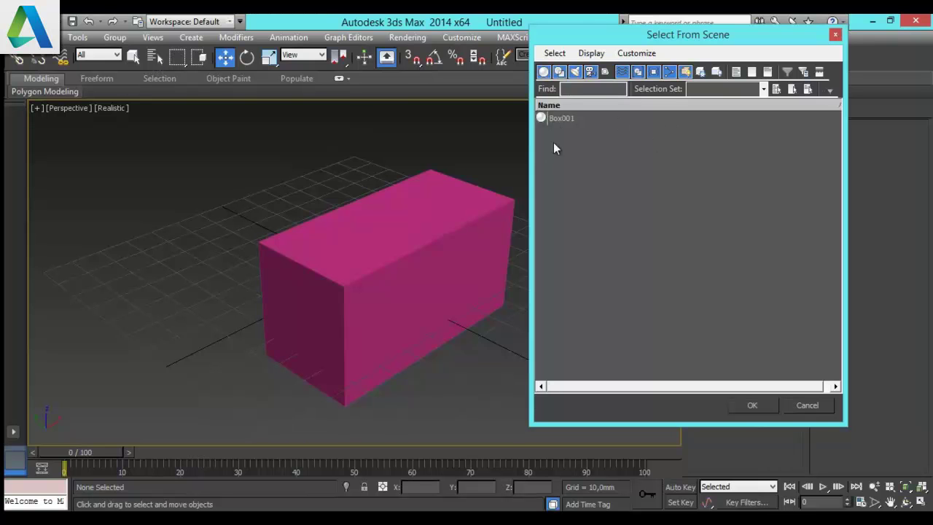
left_click(558, 120)
Step: Confirm Box001 as the selection, browse the selection region shapes, and activate Select and Rotate
left_click(753, 405)
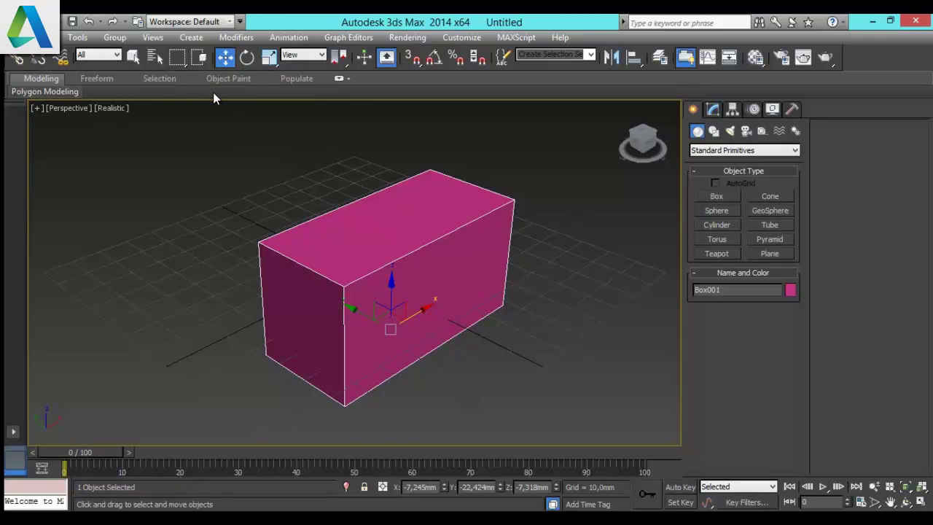
left_click(179, 63)
mouse_move(181, 64)
left_mouse_down()
mouse_move(181, 172)
mouse_move(182, 88)
left_mouse_up()
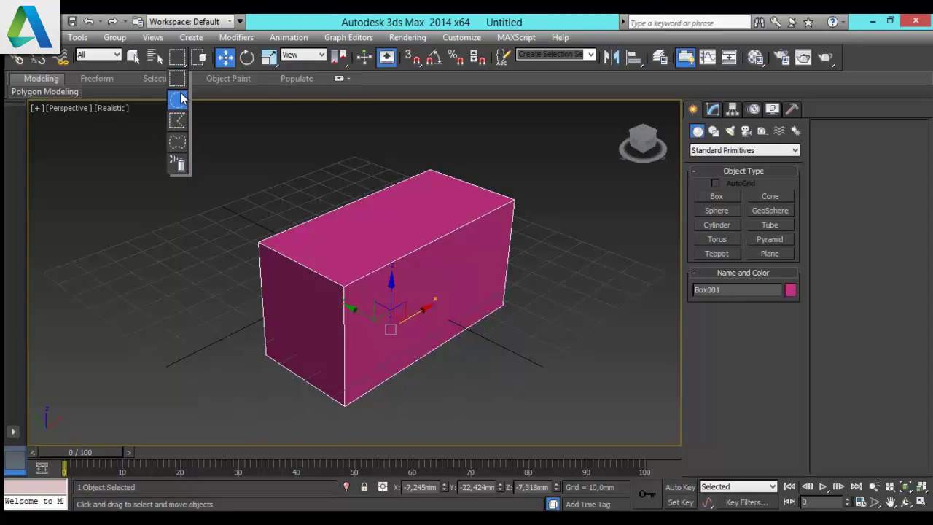
left_click_drag(180, 88, 179, 148)
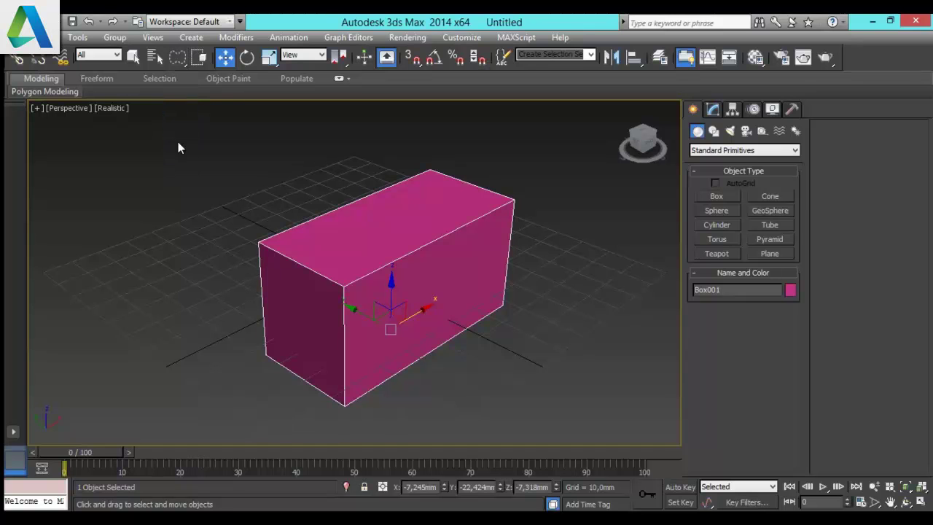
left_click(246, 60)
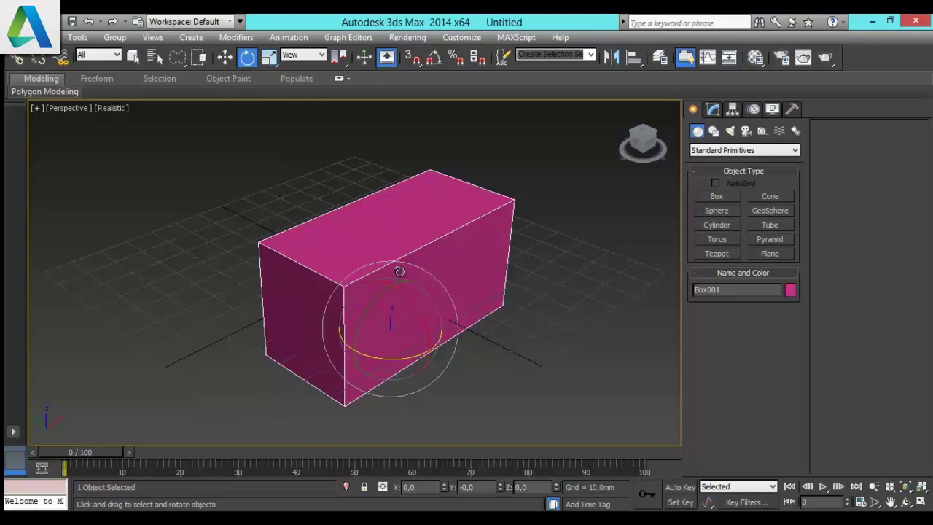
Step: Switch Box001 from rotation to the Select and Uniform Scale tool
left_click(269, 57)
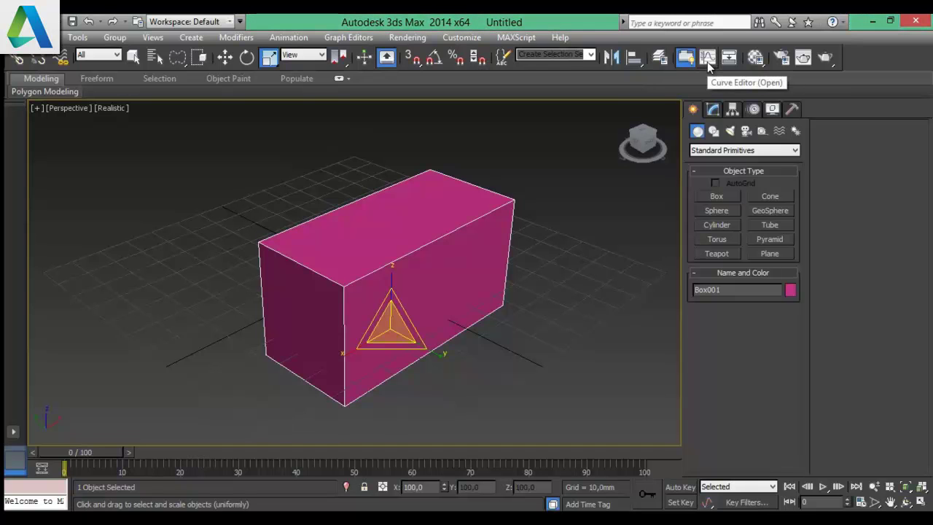
Step: Bring up the Material Editor and Render Setup, with Render Setup moved toward the centre
left_click(755, 64)
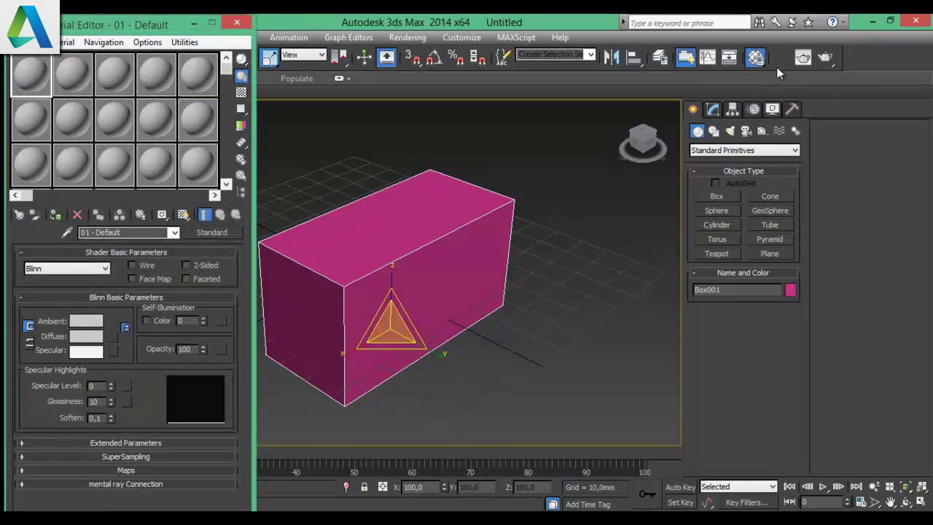
left_click(779, 62)
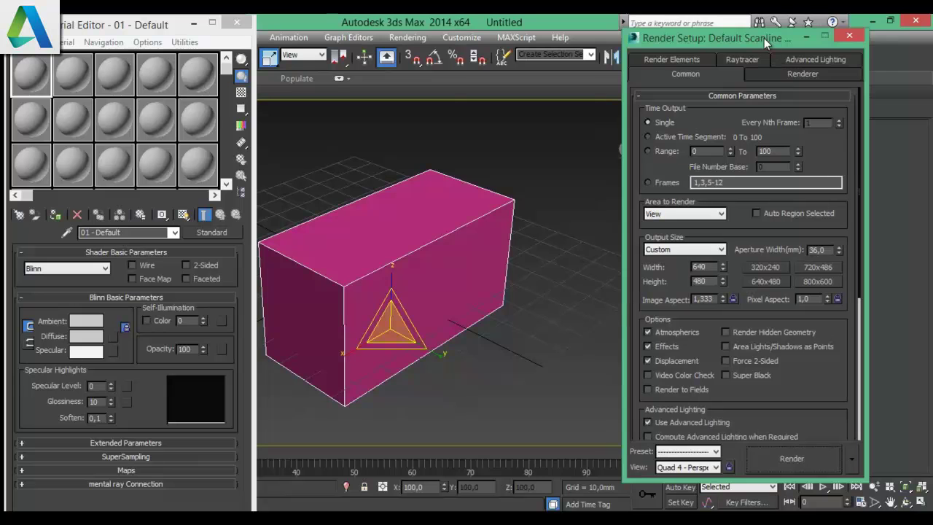
left_click_drag(764, 38, 548, 48)
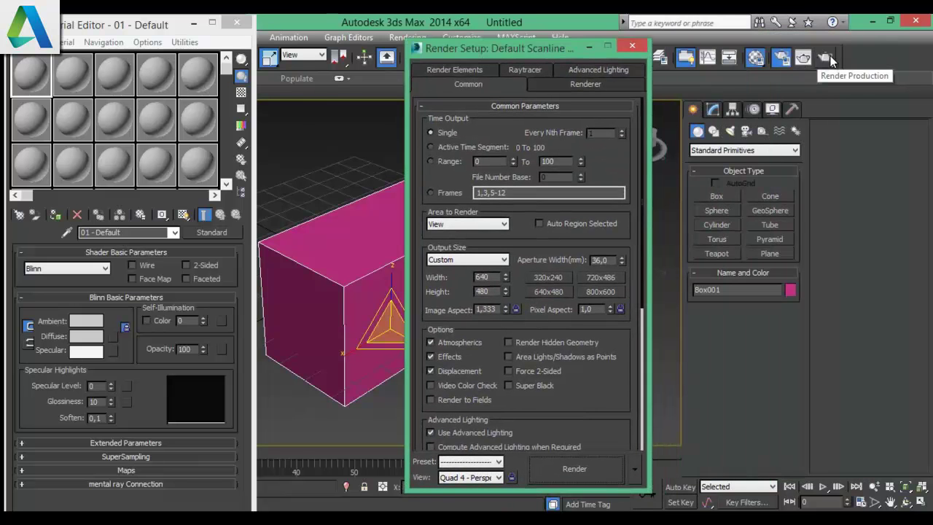
Step: Render the Perspective view of the magenta box at 640x480, then close all three windows
left_click(829, 59)
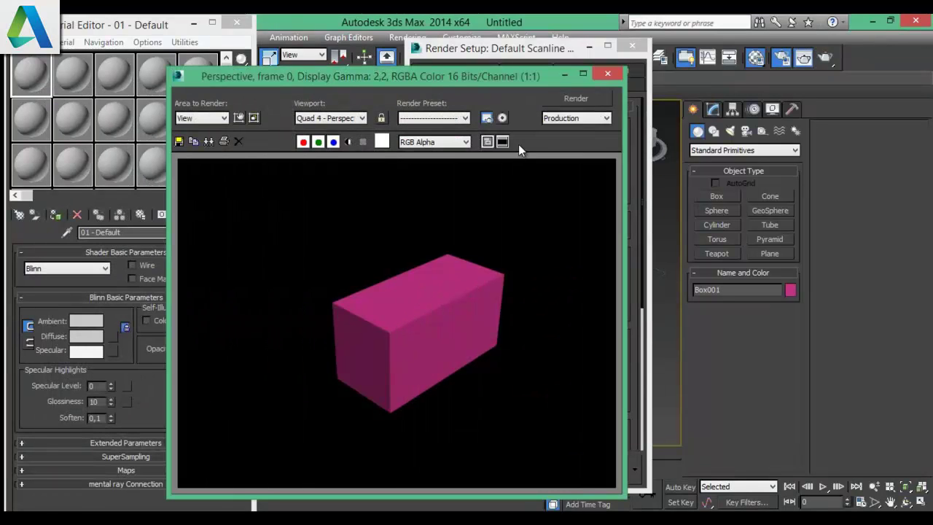
left_click(607, 73)
left_click(632, 45)
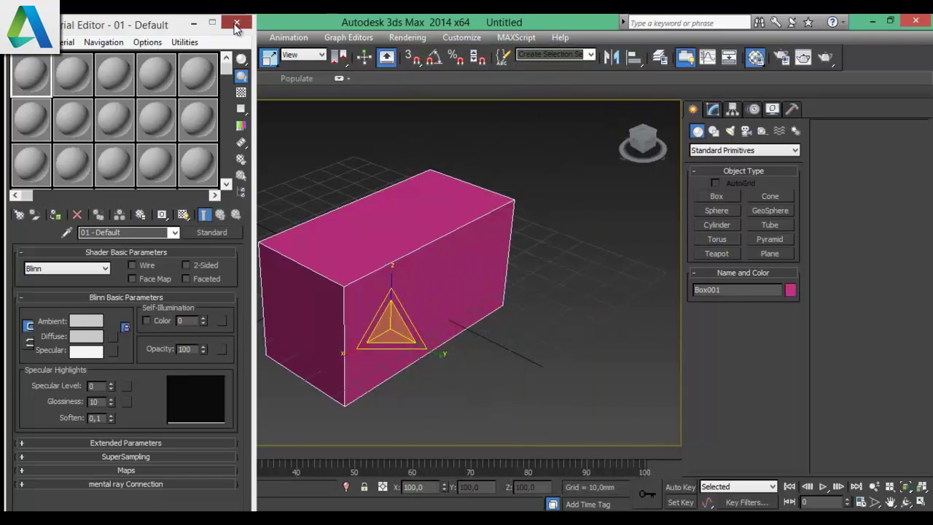
left_click(236, 22)
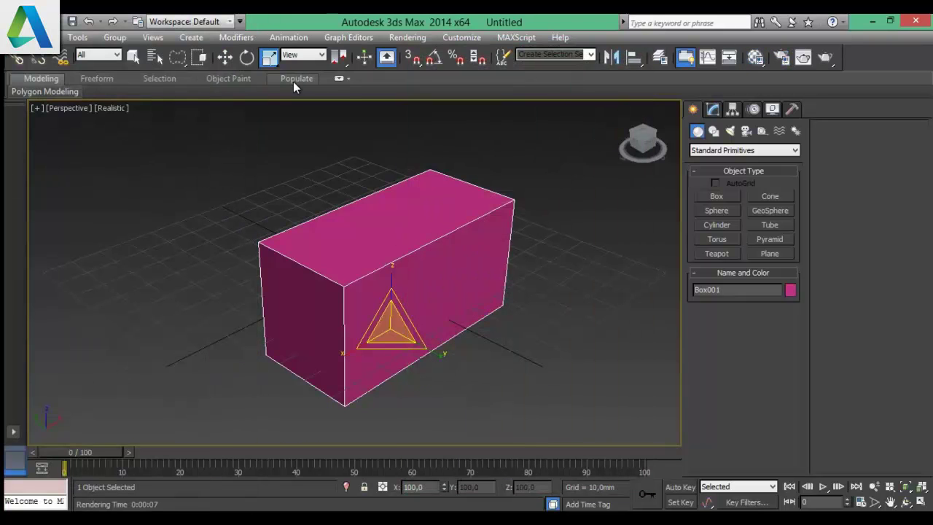
Step: Expand Polygon Modeling and browse the Create panel's Shapes category
left_click(71, 91)
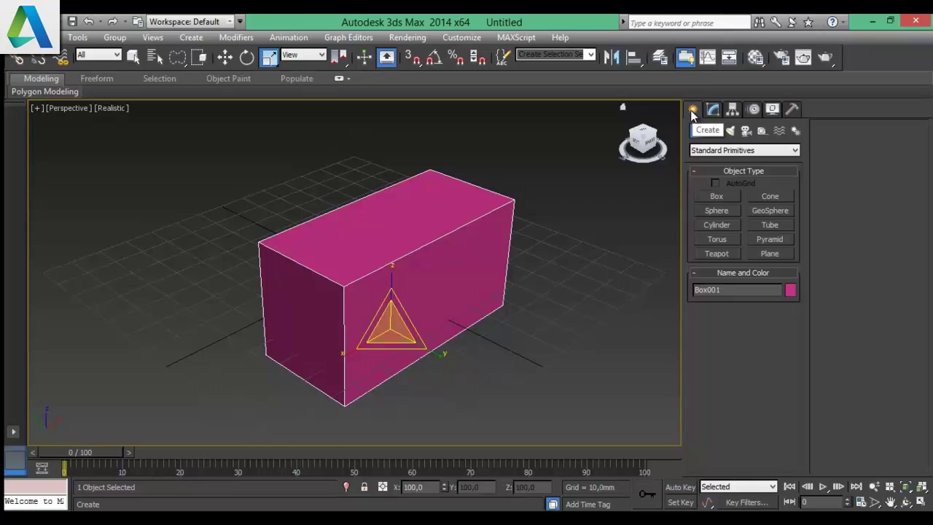
left_click(732, 153)
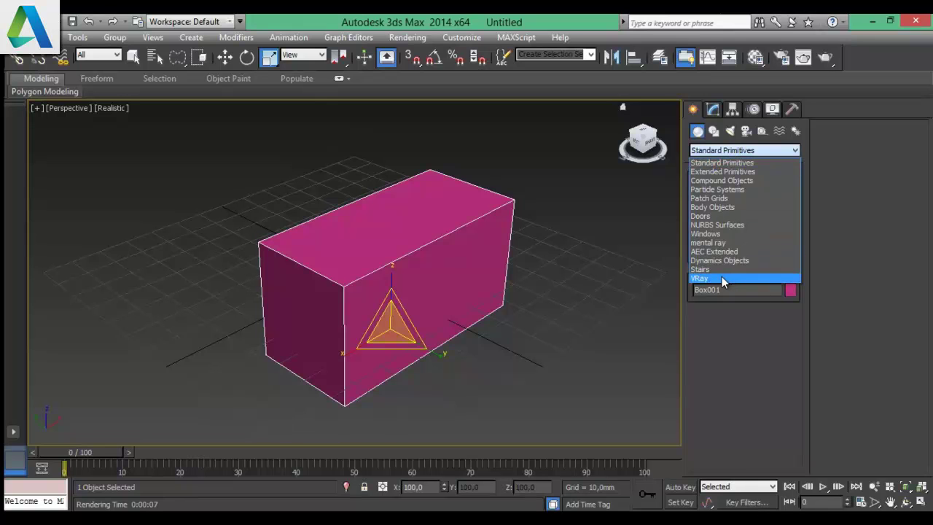
left_click(713, 131)
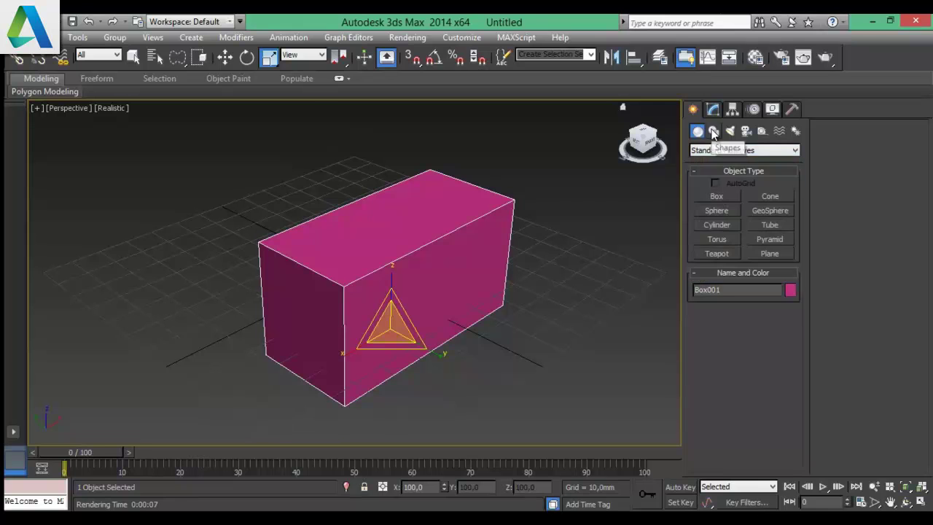
left_click(713, 132)
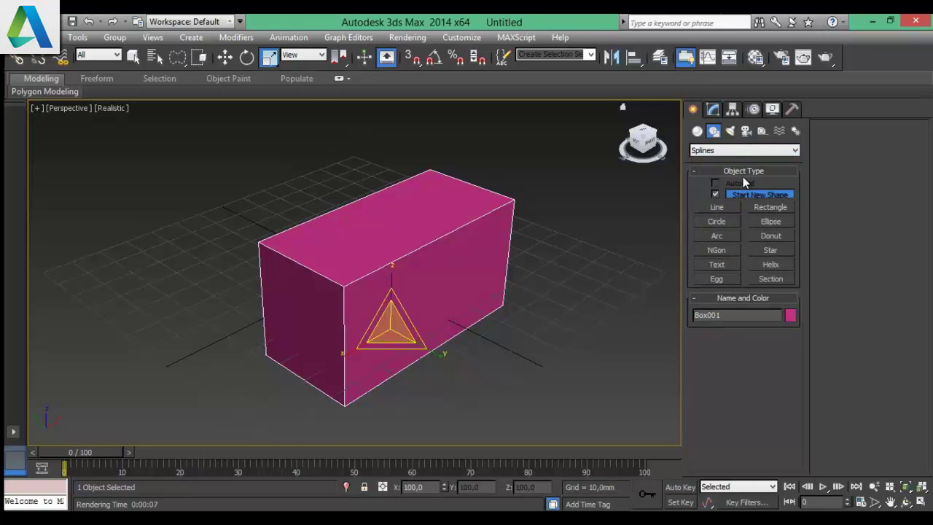
Step: Browse the light types, then the VRay and Standard camera types
left_click(729, 130)
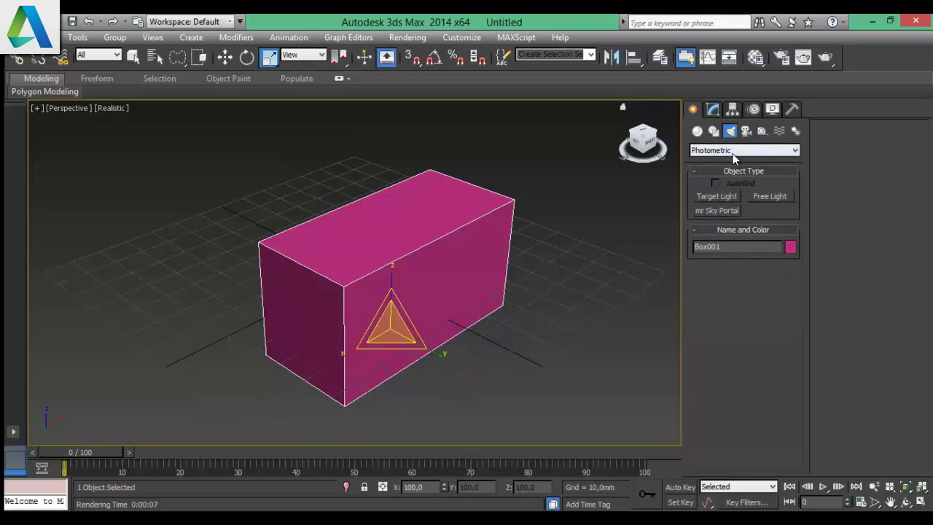
left_click(735, 150)
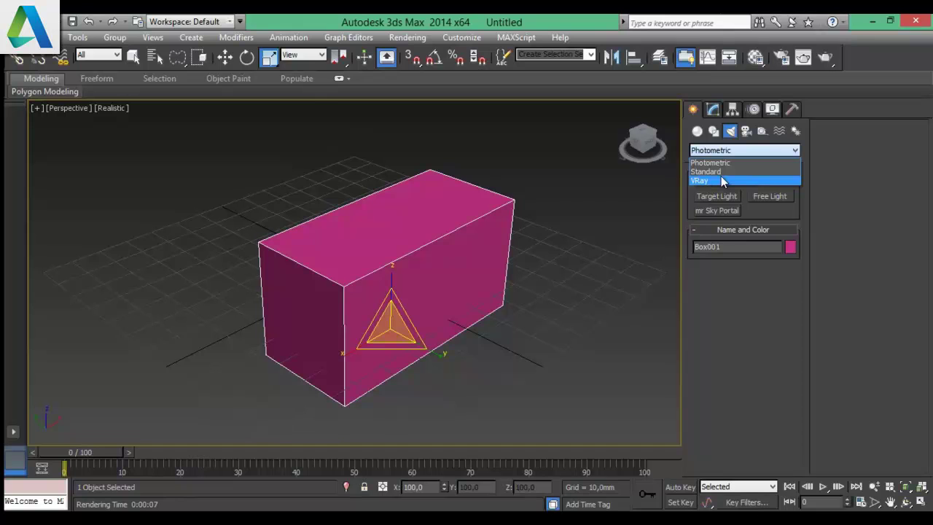
left_click(744, 135)
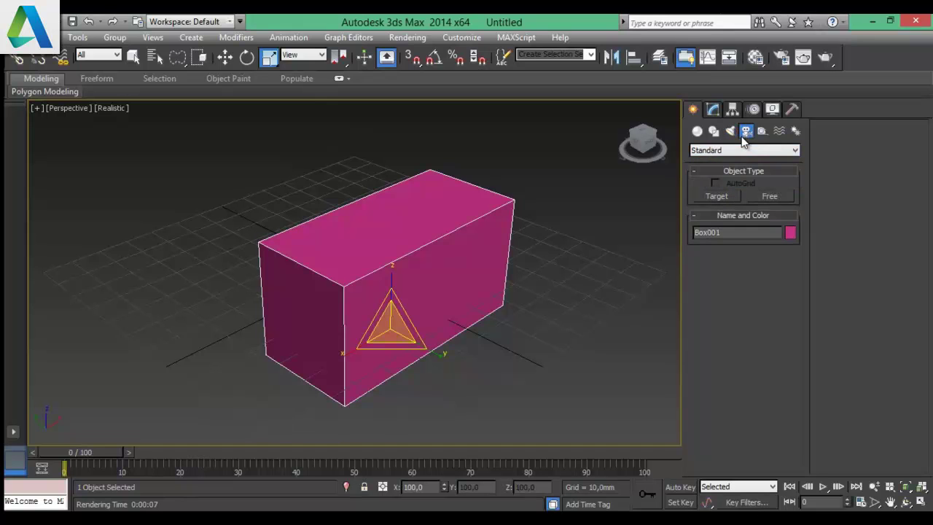
left_click(742, 152)
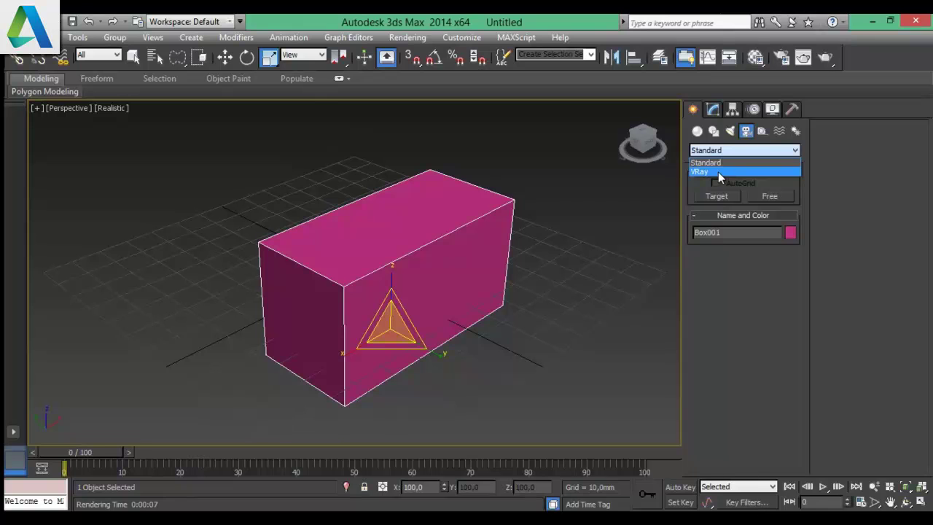
left_click(736, 172)
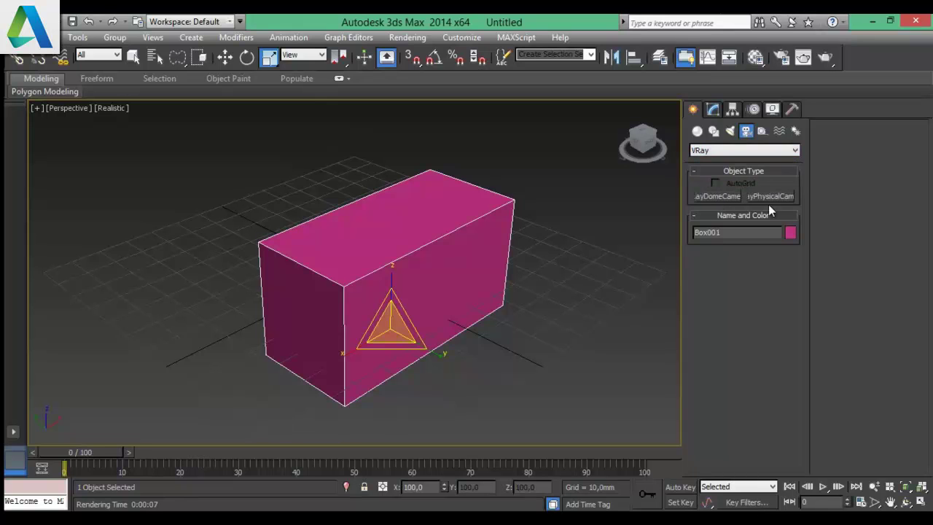
left_click(726, 150)
left_click(723, 161)
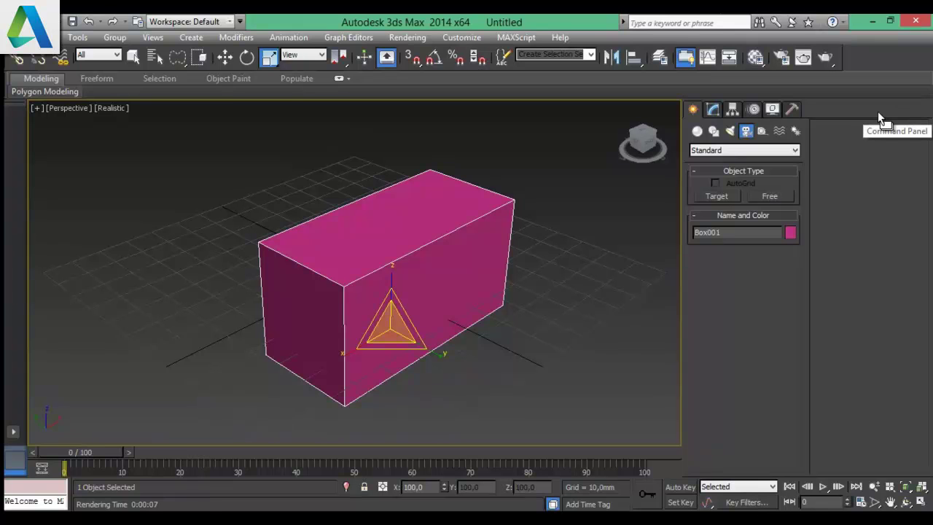
Step: List the Modifier-Based space warps such as Bend and Twist, then move on to Systems
left_click(777, 135)
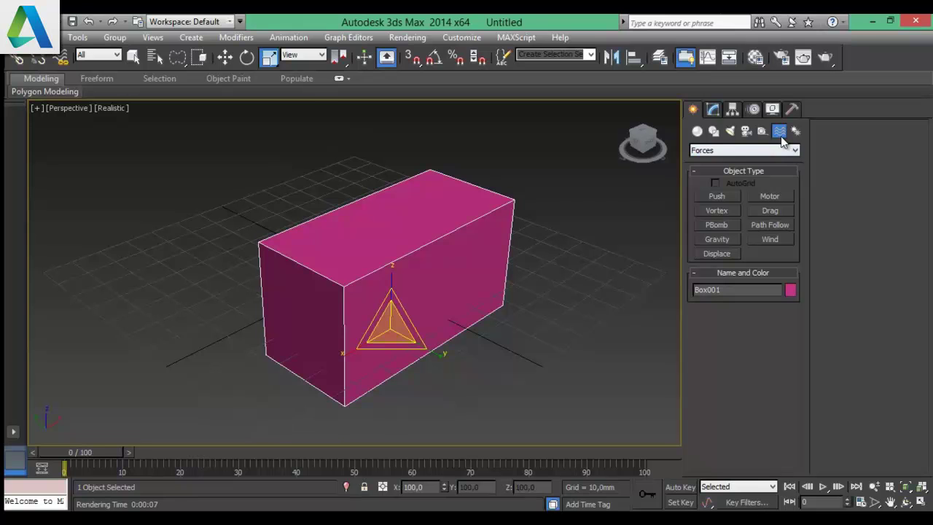
left_click(719, 154)
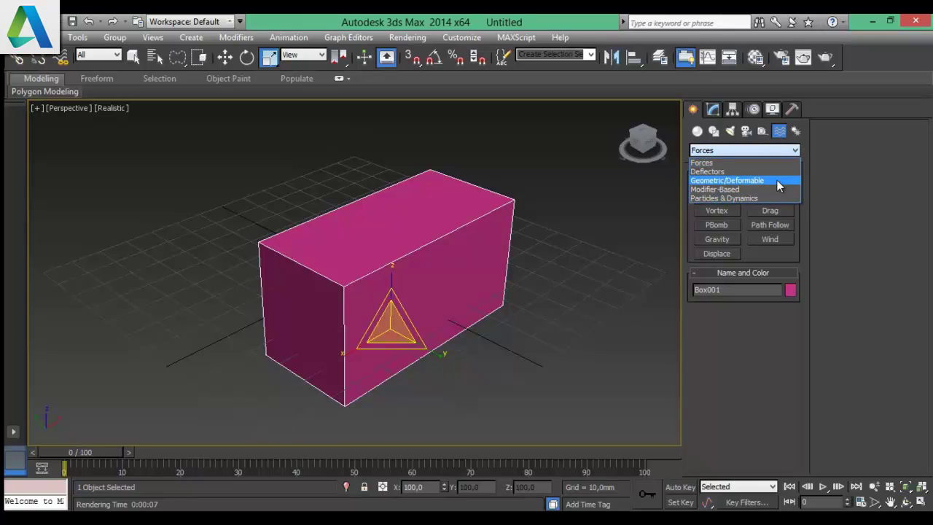
left_click(714, 188)
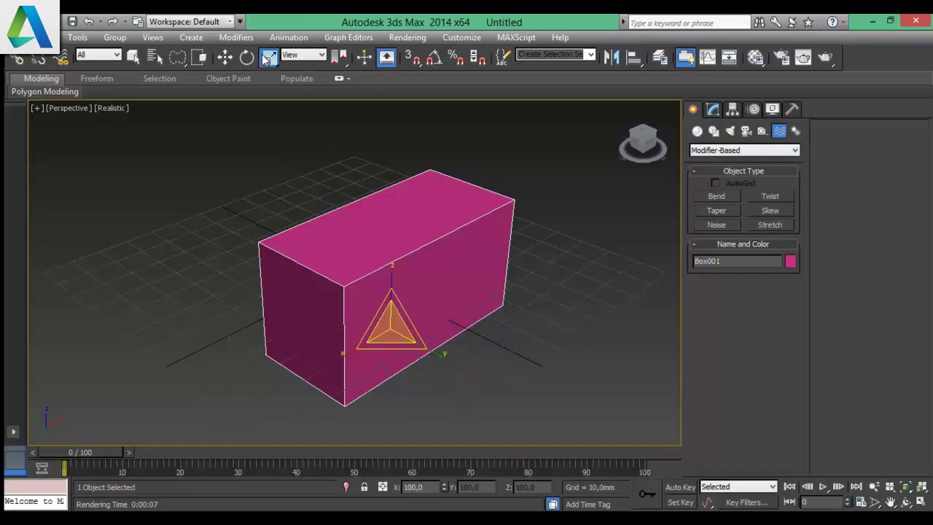
left_click(795, 132)
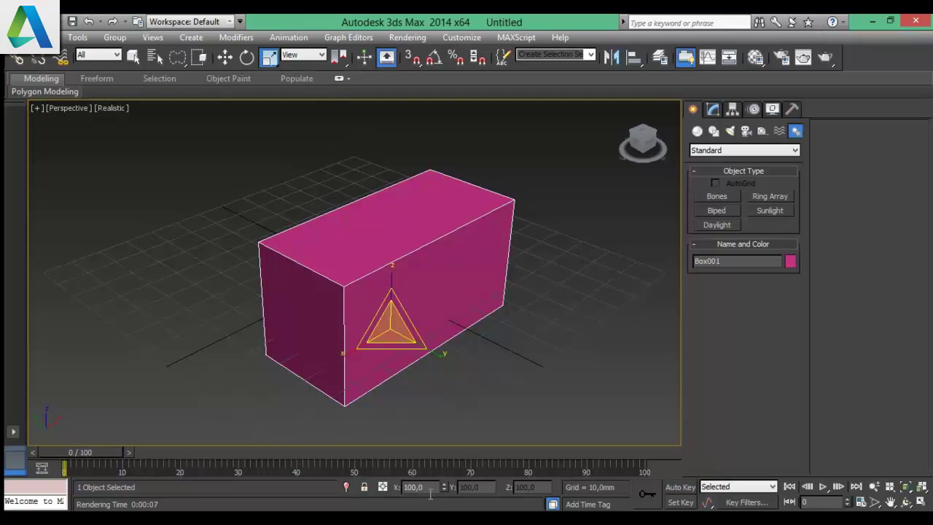
Step: Scale Box001 uniformly to 150 on X, Y and Z from the status bar
left_click(427, 488)
type("150")
key("Return")
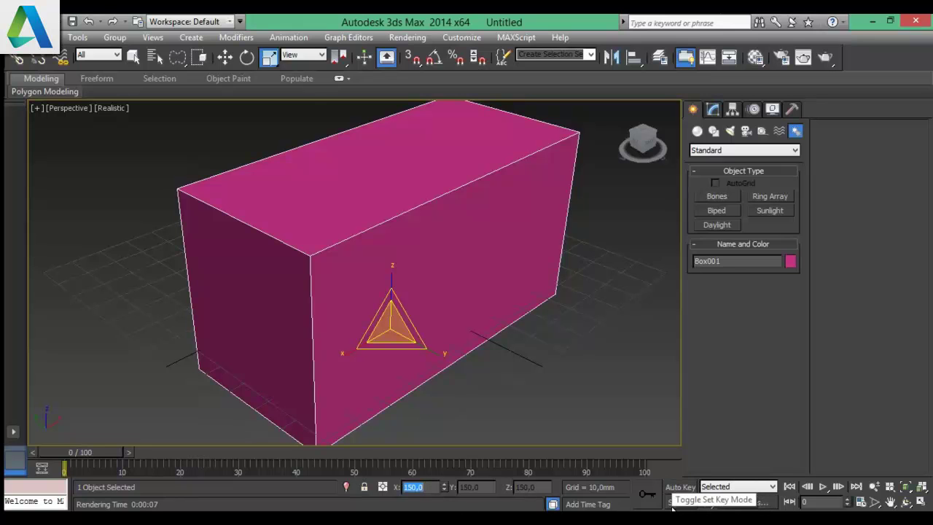
left_click(744, 487)
left_click(740, 500)
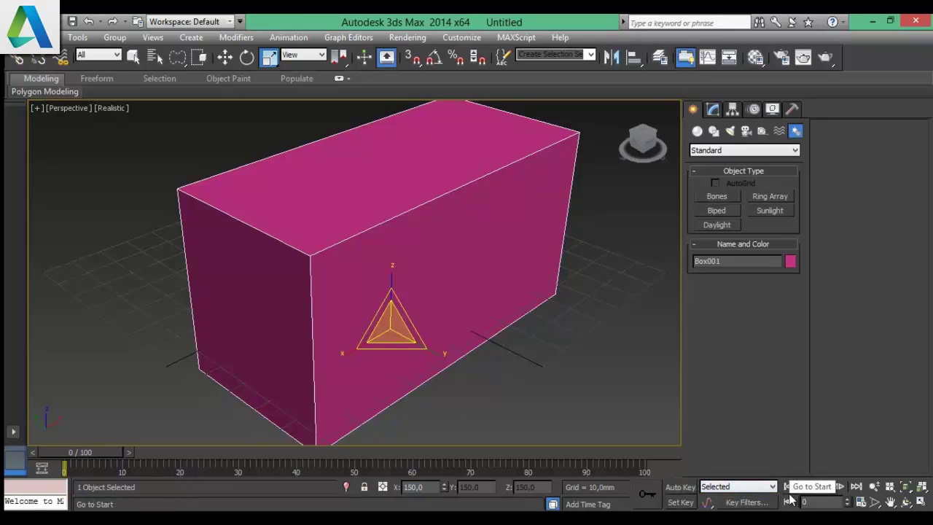
left_click(727, 504)
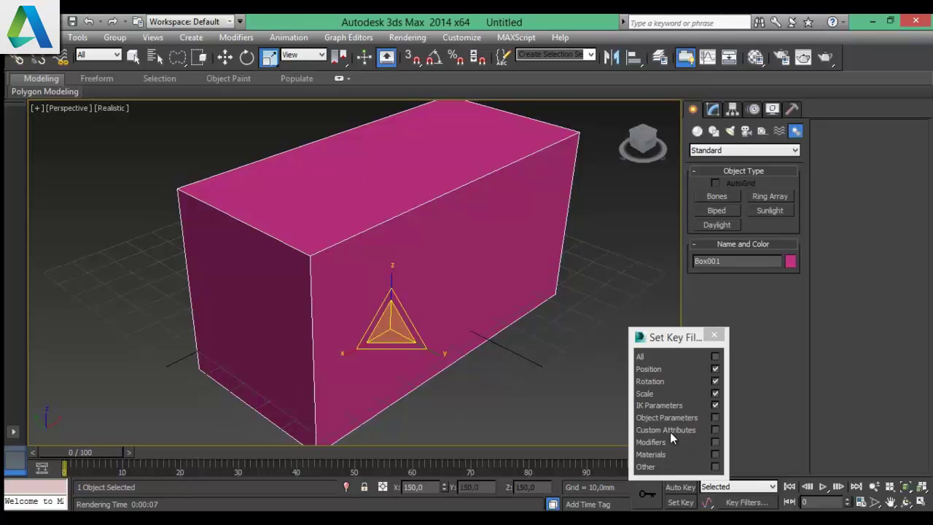
left_click(713, 336)
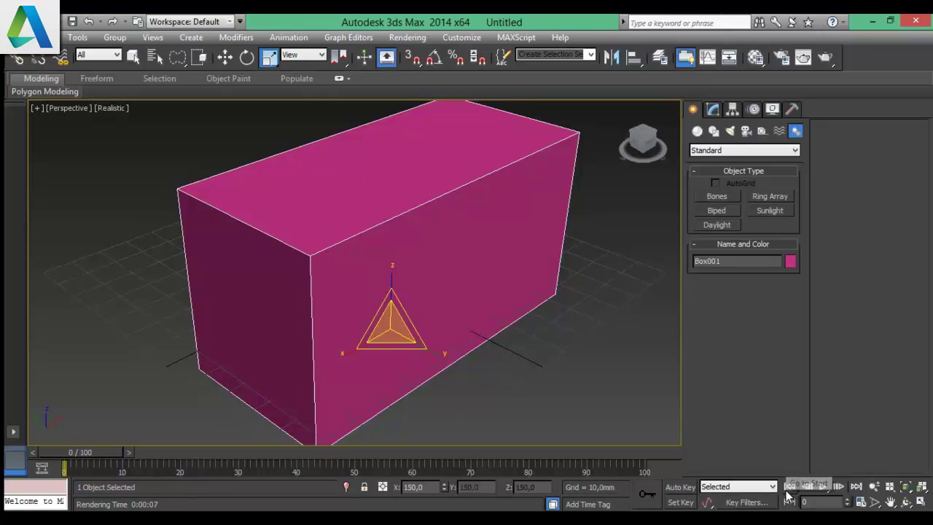
Step: Frame the enlarged box with Zoom All and Zoom Extents All, and review Time Configuration (frames 0–100)
left_click(890, 487)
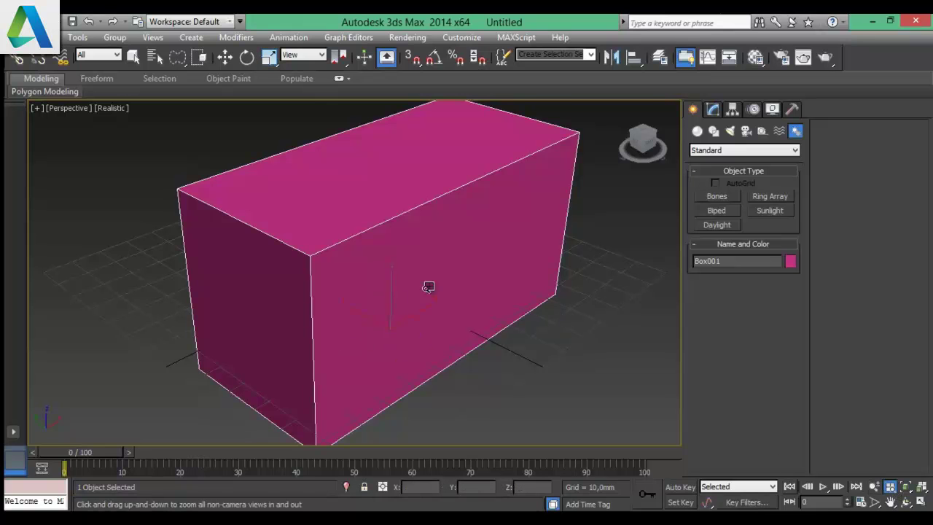
left_click(905, 490)
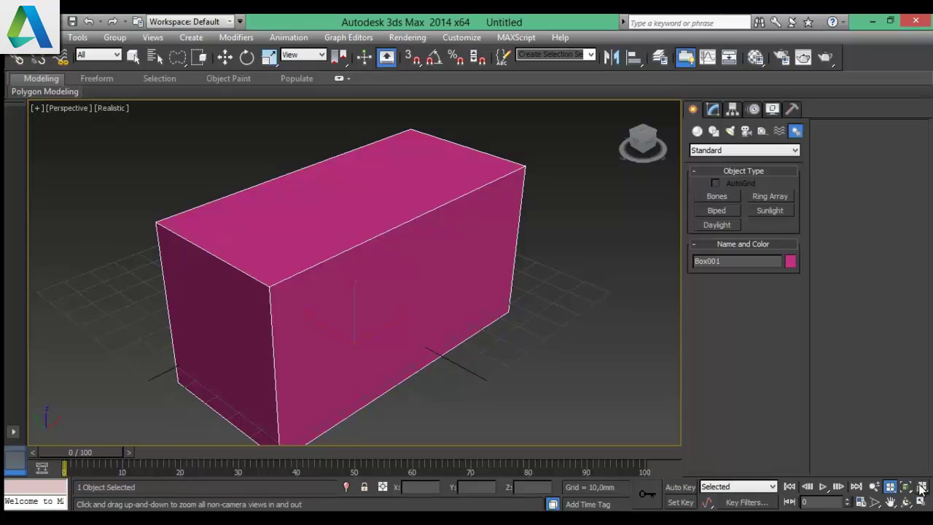
left_click(861, 502)
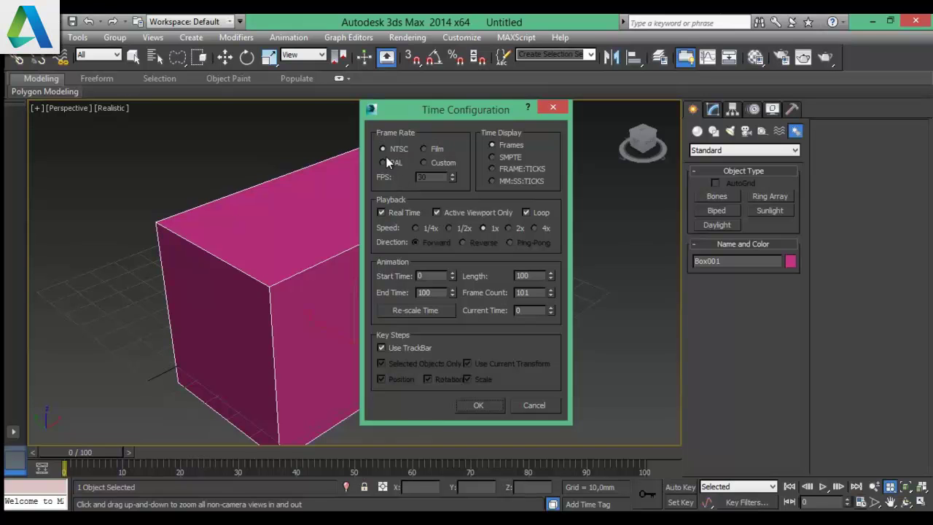
left_click(553, 111)
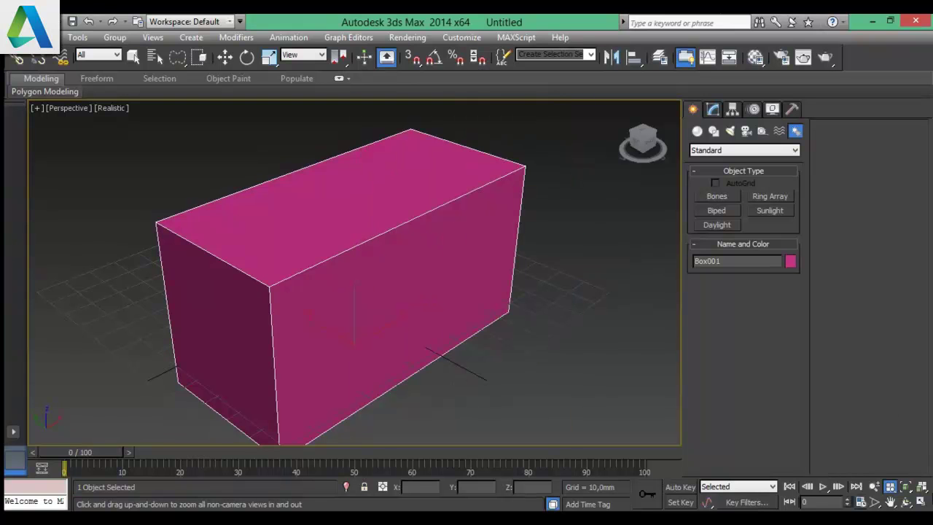
Step: Pan the Perspective view around the box and back
left_click(890, 502)
mouse_move(510, 316)
left_mouse_down()
mouse_move(395, 279)
mouse_move(378, 212)
mouse_move(512, 332)
mouse_move(483, 289)
left_mouse_up()
mouse_move(367, 285)
left_mouse_down()
mouse_move(401, 254)
mouse_move(471, 375)
left_mouse_up()
Step: Zoom in and out with Zoom Region and the mouse wheel, then orbit around the box
left_click(874, 502)
scroll(400, 325, "down", 5)
scroll(408, 381, "down", 3)
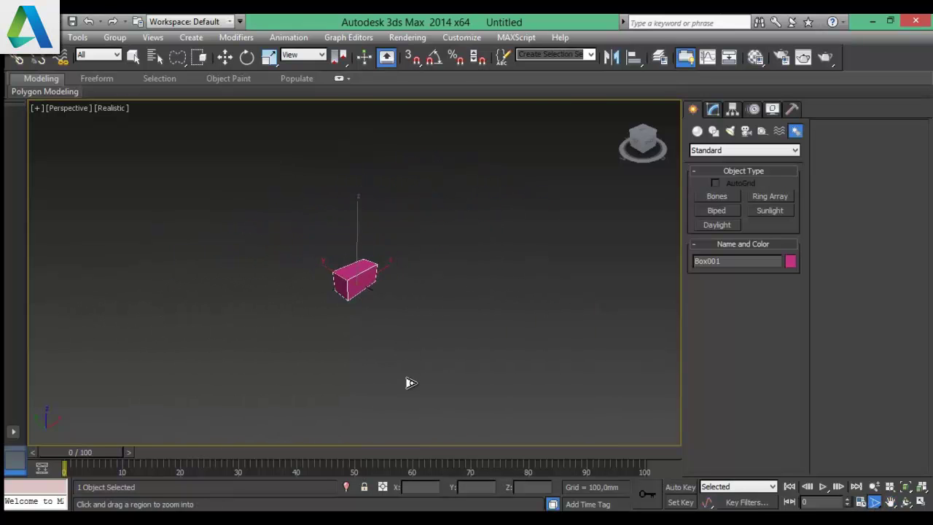
scroll(362, 283, "up", 4)
scroll(368, 221, "up", 4)
scroll(394, 313, "down", 5)
scroll(406, 333, "up", 2)
scroll(422, 267, "up", 2)
scroll(434, 334, "down", 3)
scroll(436, 328, "up", 2)
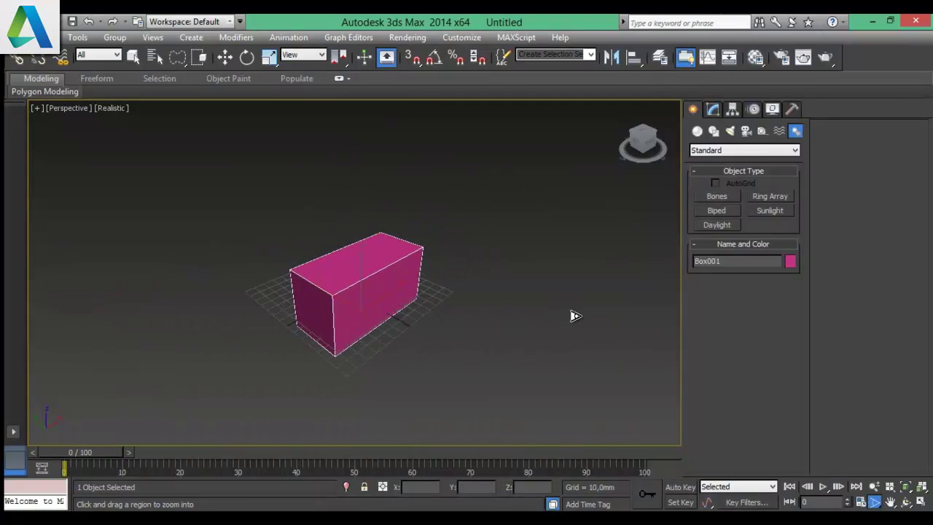
left_click(906, 502)
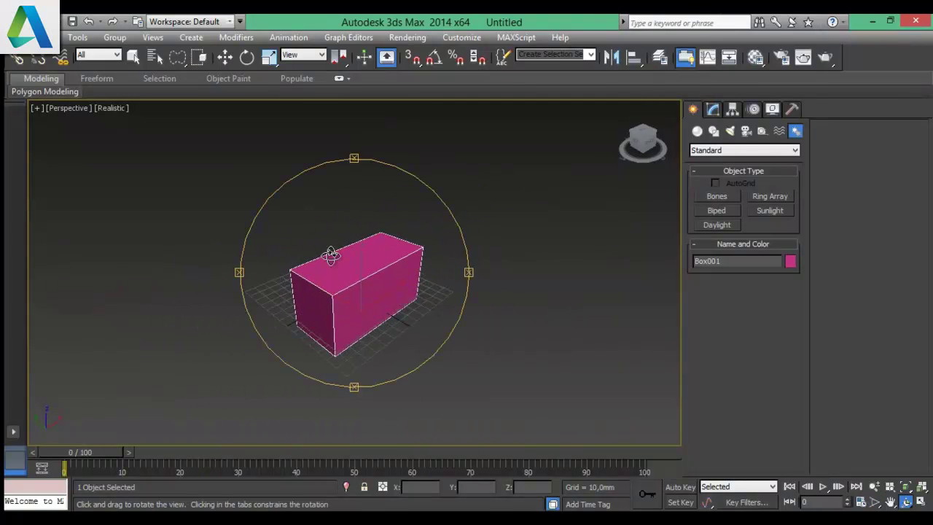
mouse_move(343, 308)
left_mouse_down()
mouse_move(388, 271)
mouse_move(491, 364)
mouse_move(287, 235)
mouse_move(481, 304)
mouse_move(293, 328)
mouse_move(431, 281)
mouse_move(414, 270)
mouse_move(589, 372)
left_mouse_up()
Step: Restore four viewports, activate Front, Top and Left in turn, and switch to Select and Move
left_click(922, 503)
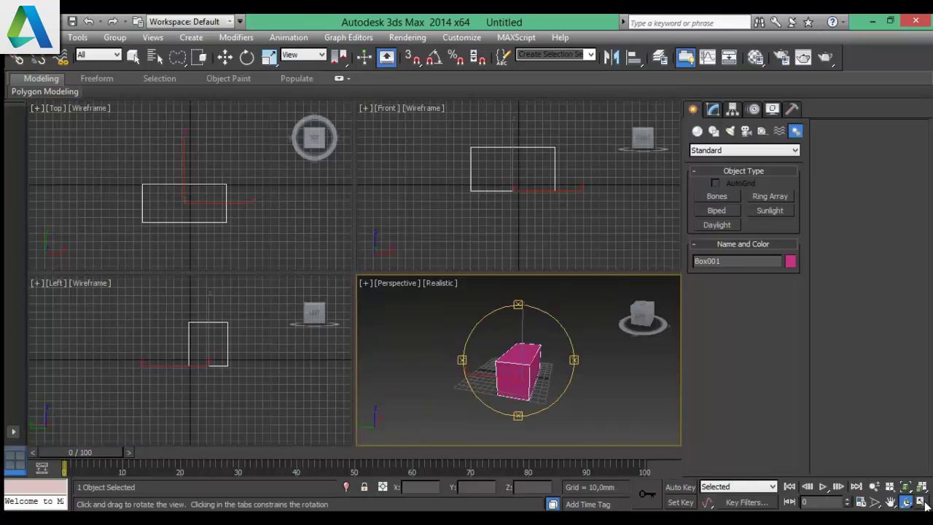
left_click(514, 259)
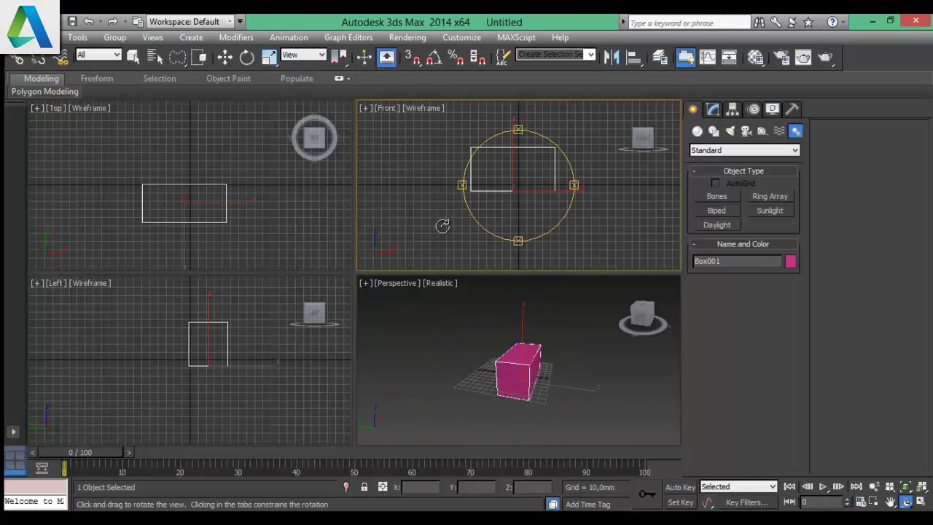
left_click(188, 143)
left_click(123, 295)
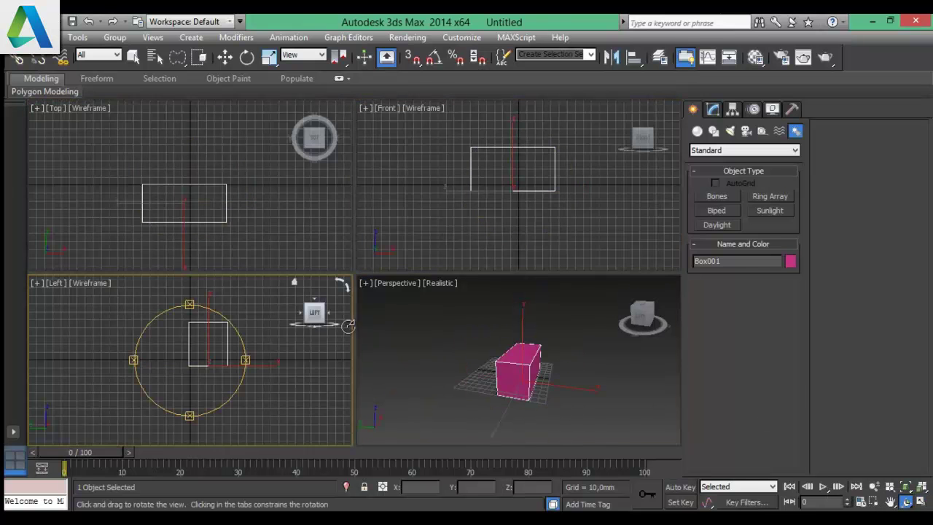
left_click(920, 502)
left_click(920, 503)
key("w")
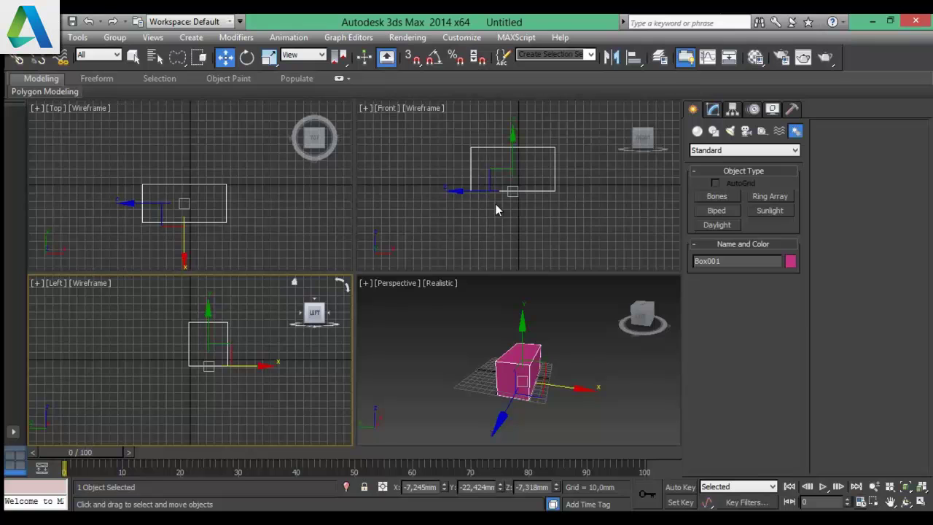